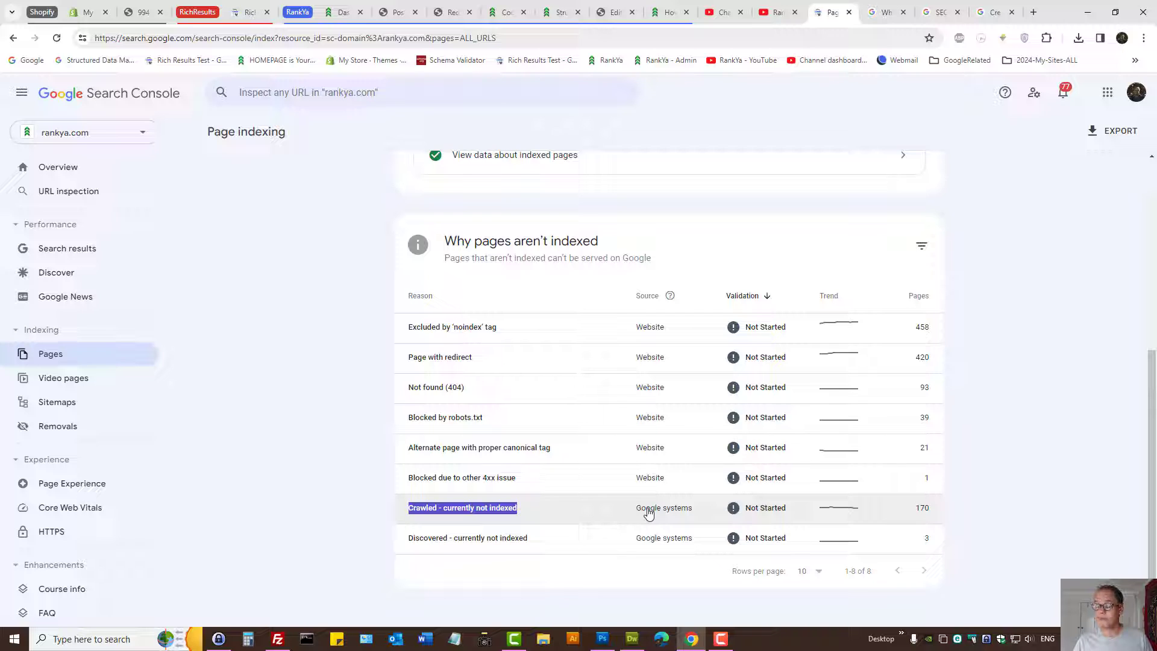
Clear the text highlight on the row in the 'Why pages aren't indexed' table.
{"action": "left_click", "coordinate": [467, 510]}
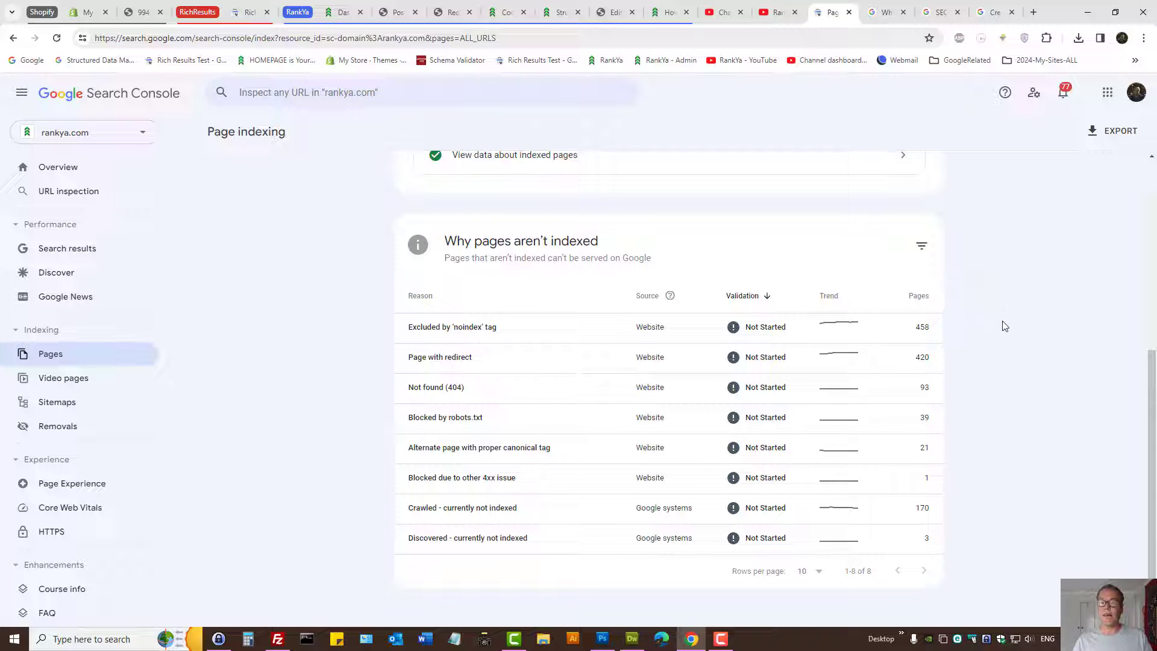
Open the 'Crawled - currently not indexed' report listing 170 affected pages and review it.
{"action": "left_click", "coordinate": [443, 510]}
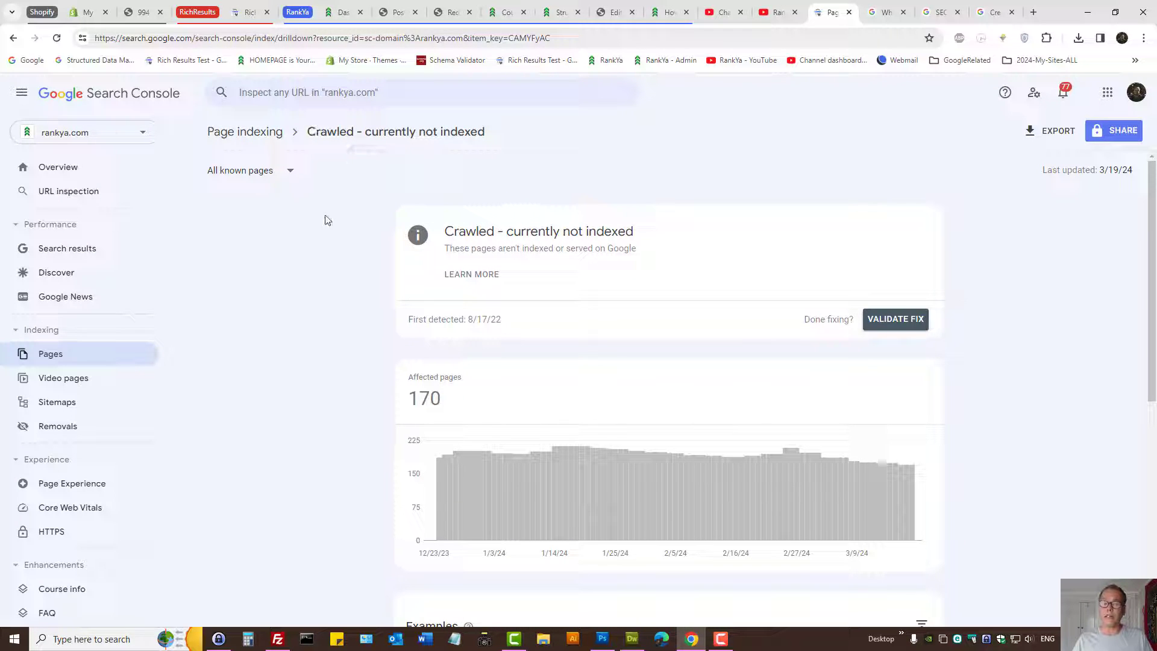
{"action": "scroll", "coordinate": [307, 258], "scroll_direction": "down", "scroll_amount": 6}
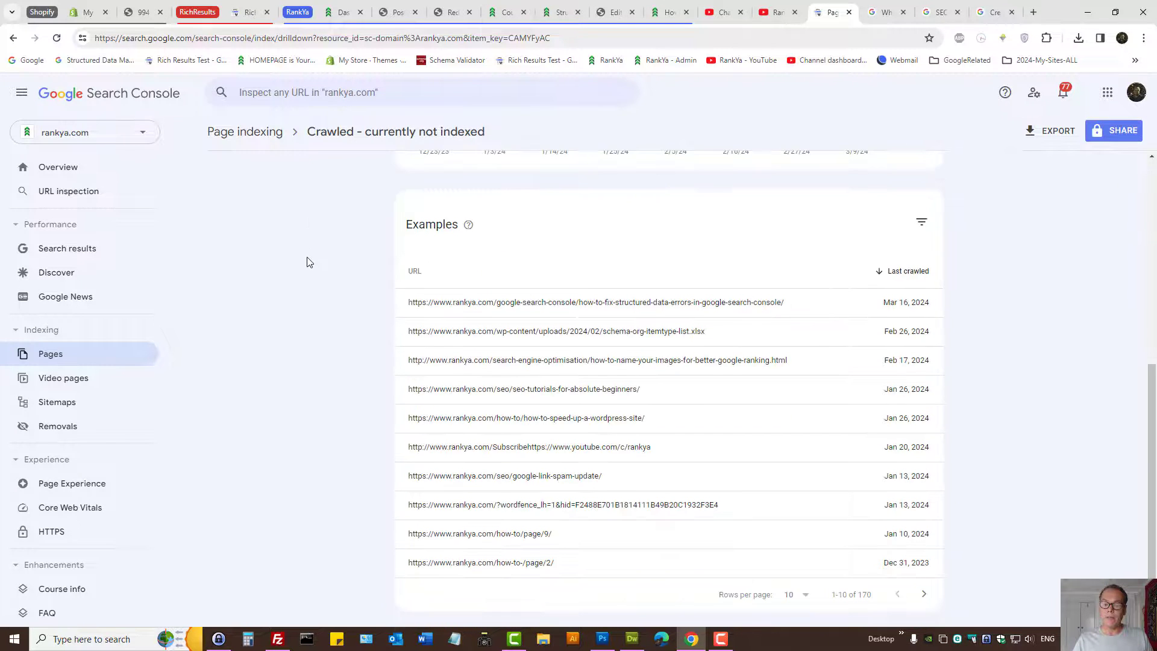
{"action": "scroll", "coordinate": [305, 260], "scroll_direction": "up", "scroll_amount": 6}
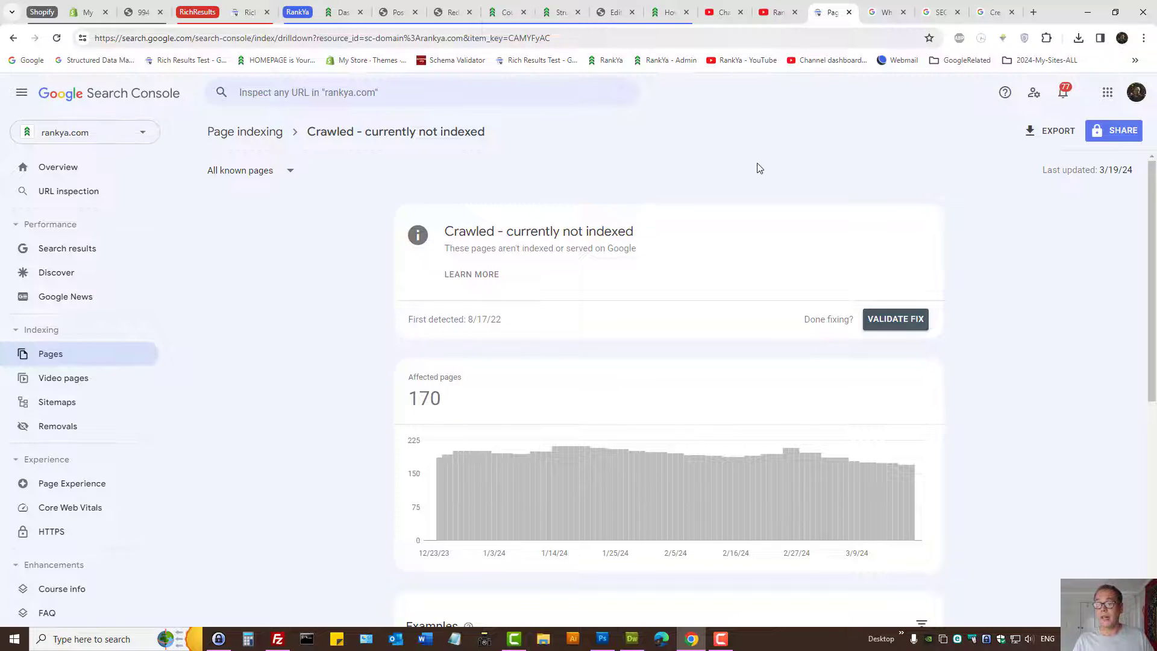
{"action": "left_click", "coordinate": [777, 12]}
{"action": "left_click", "coordinate": [833, 13]}
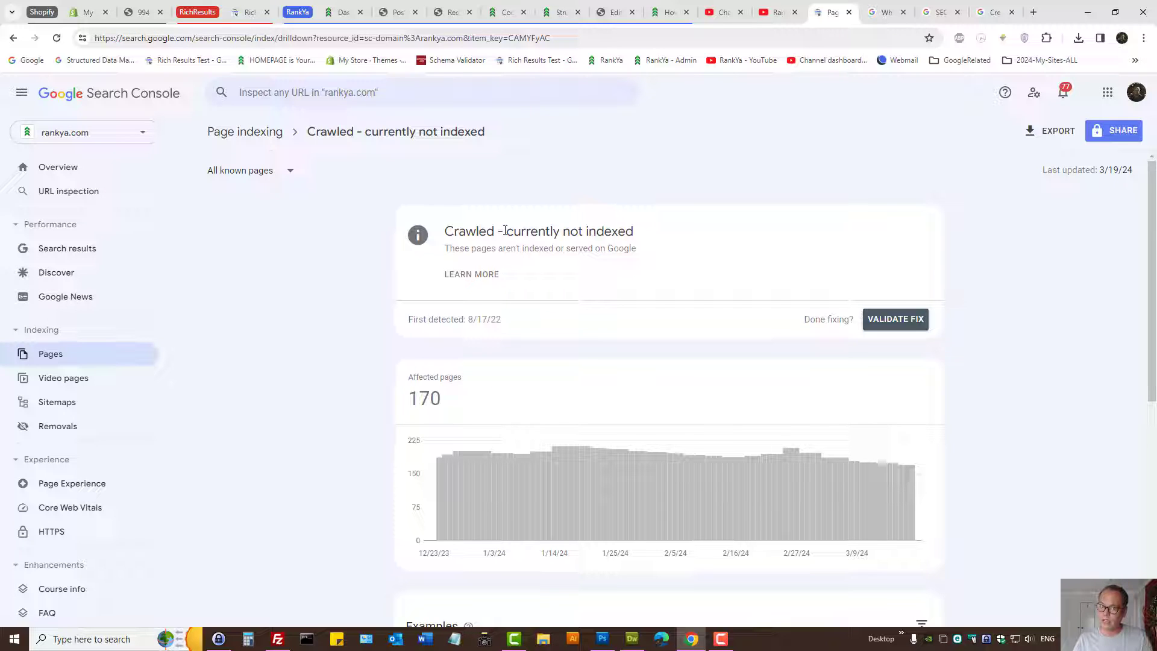
Compare the status with the March 2024 core update post, then load the RankYa homepage in a background tab.
{"action": "left_click_drag", "start_coordinate": [505, 231], "coordinate": [654, 244]}
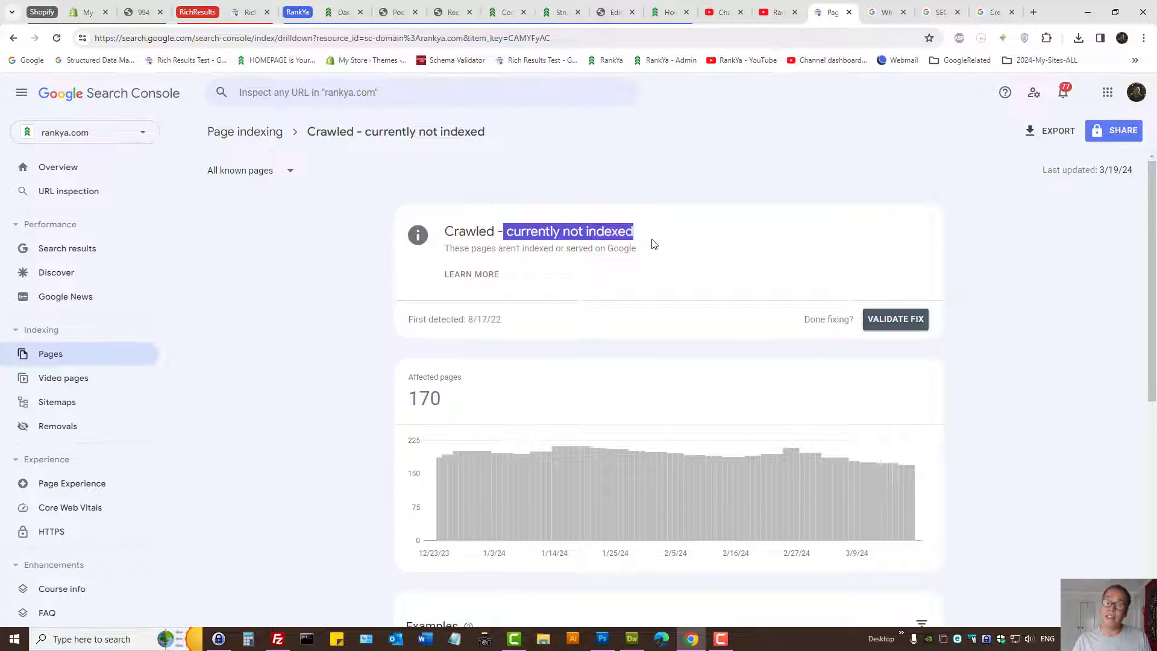
{"action": "left_click", "coordinate": [886, 12]}
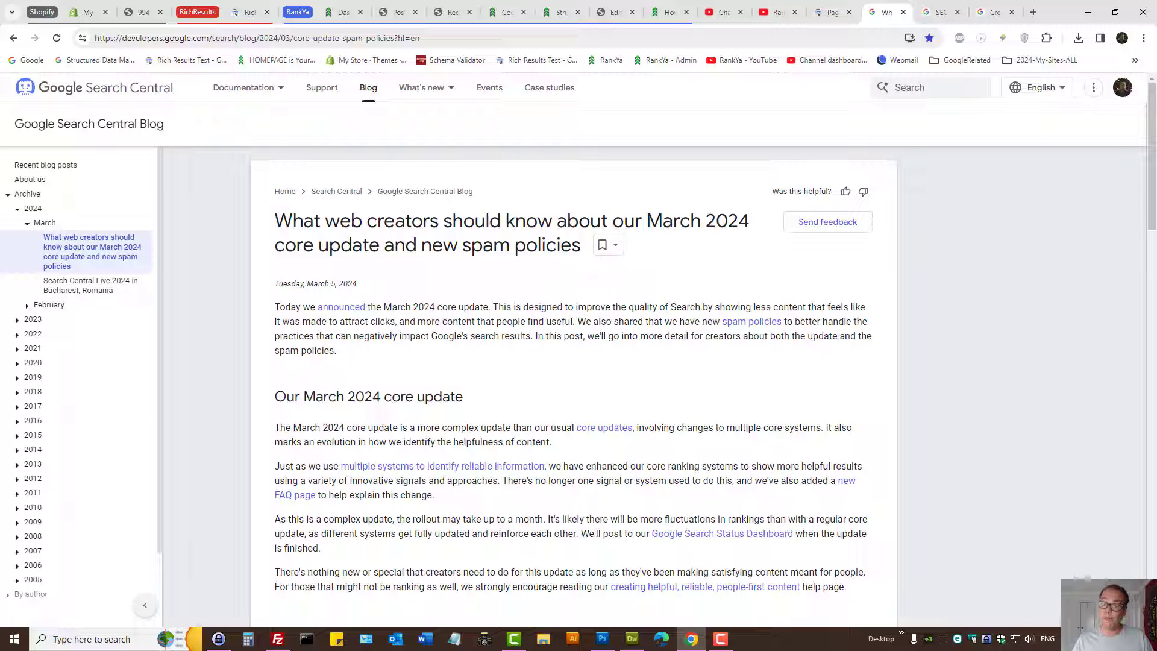
{"action": "left_click", "coordinate": [835, 6]}
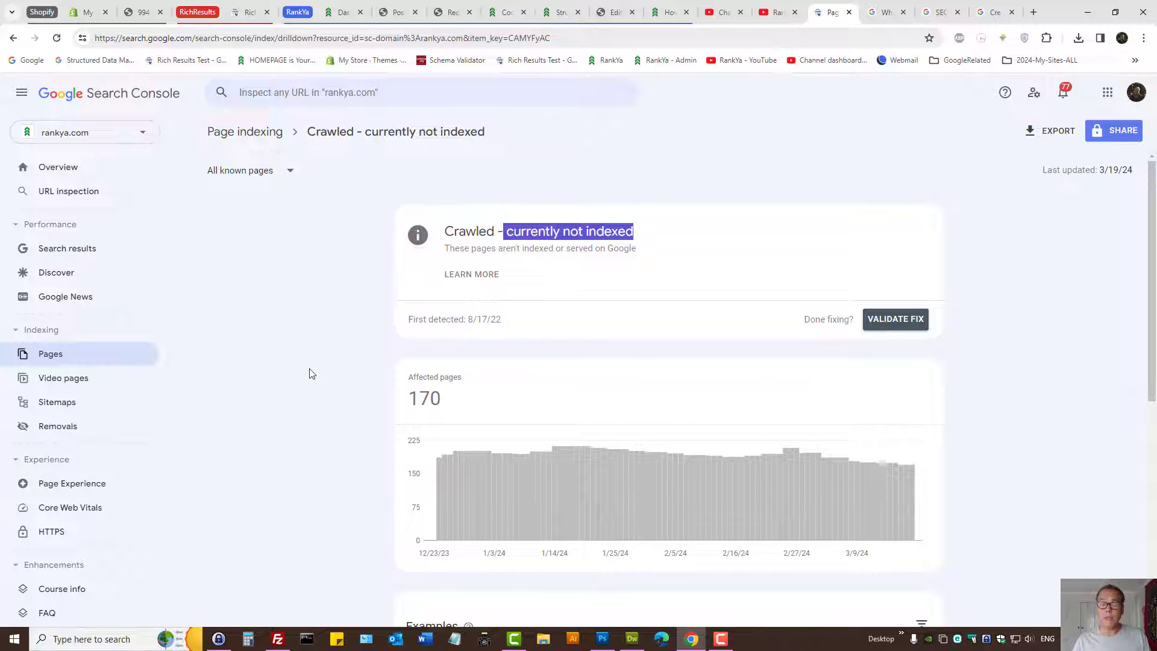
{"action": "left_click", "coordinate": [373, 136]}
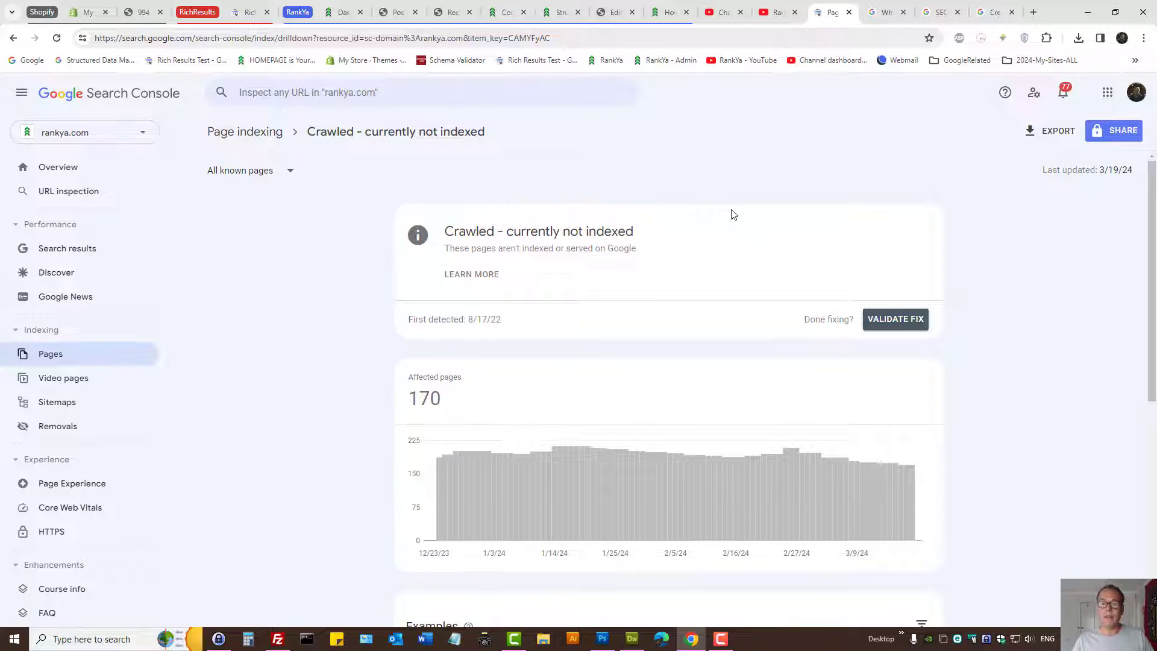
{"action": "middle_click", "coordinate": [606, 60]}
{"action": "left_click", "coordinate": [1000, 7]}
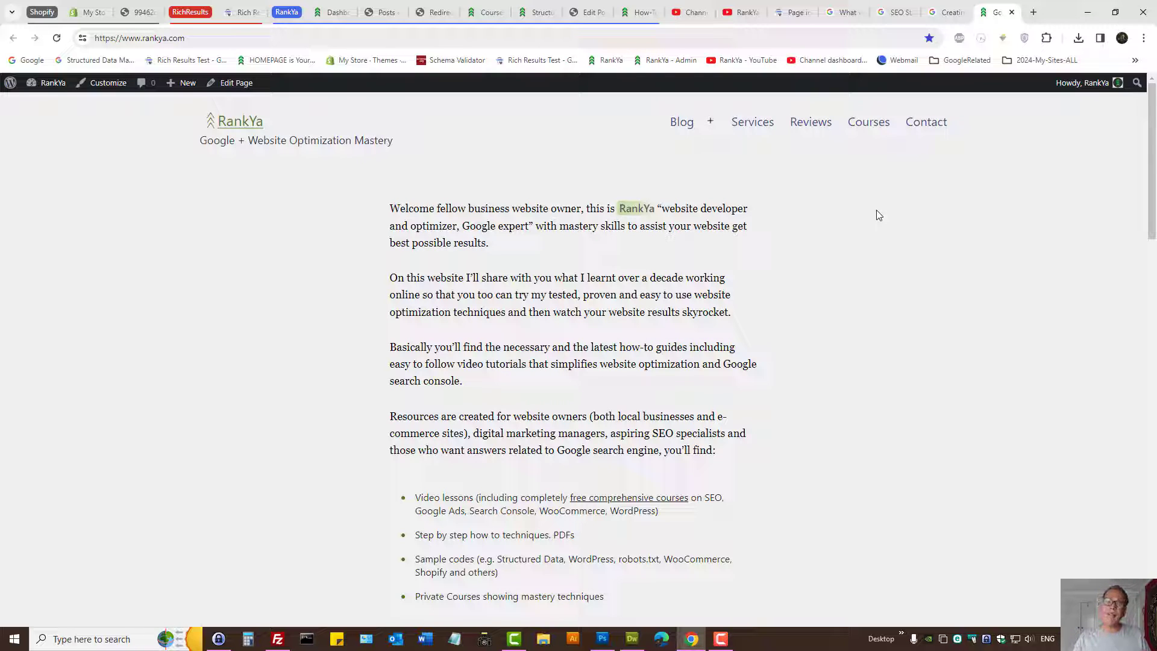
{"action": "left_click", "coordinate": [808, 8]}
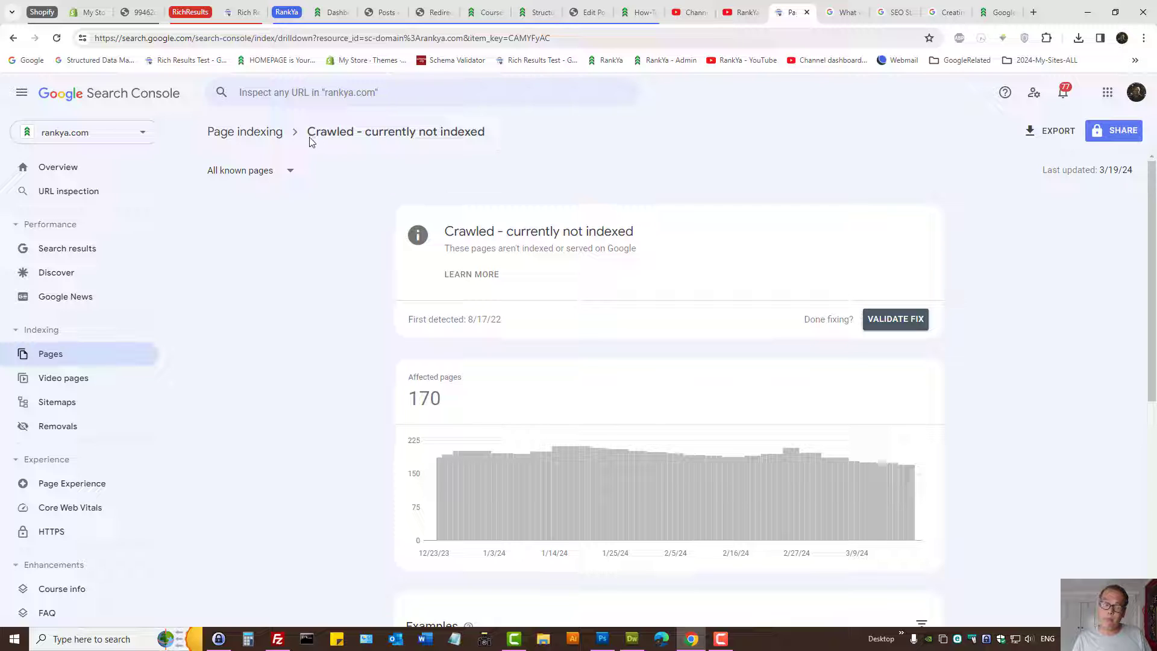
Run a URL inspection on the /seo/google-link-spam-update/ example page.
{"action": "scroll", "coordinate": [338, 335], "scroll_direction": "down", "scroll_amount": 5}
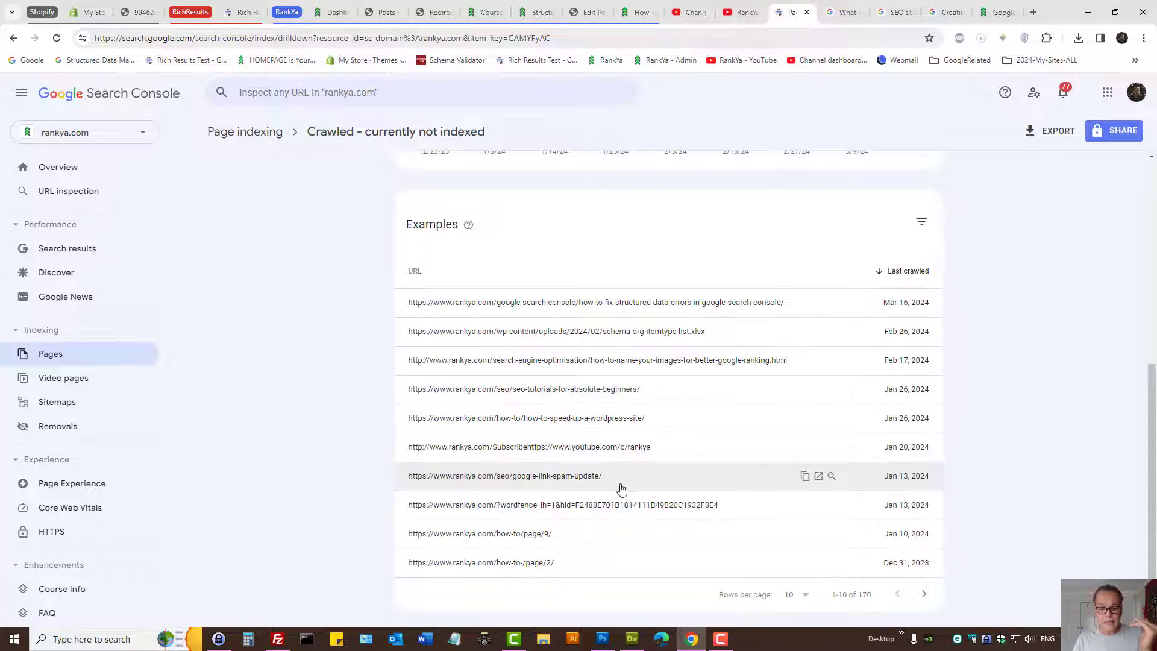
{"action": "left_click", "coordinate": [551, 480]}
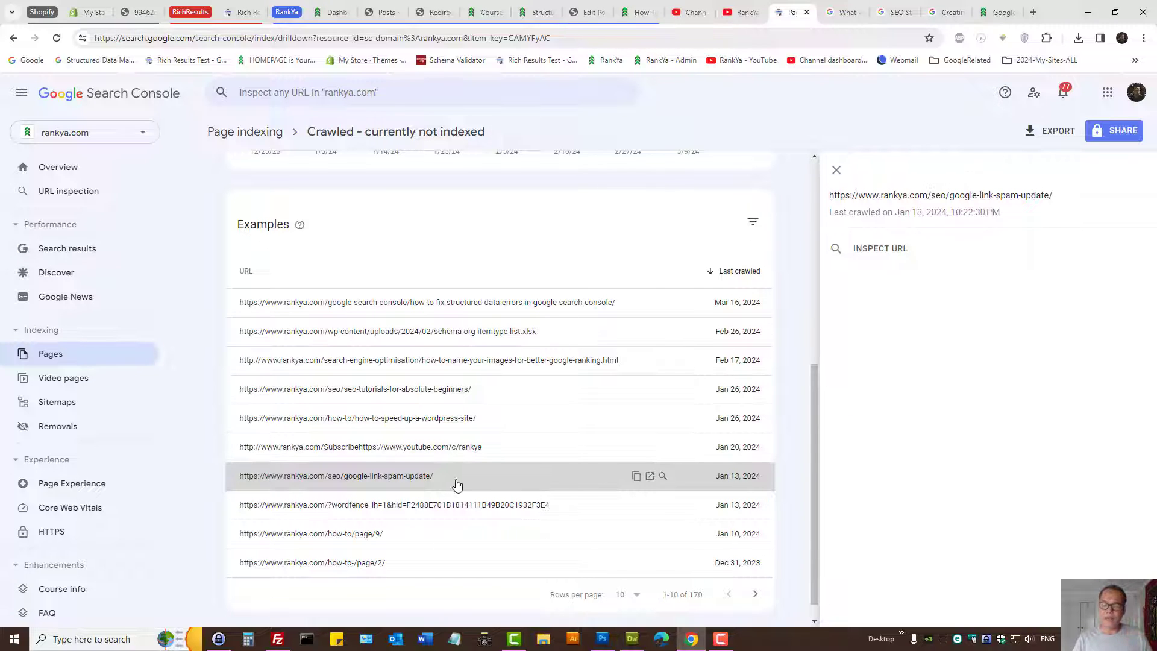
{"action": "left_click", "coordinate": [875, 250]}
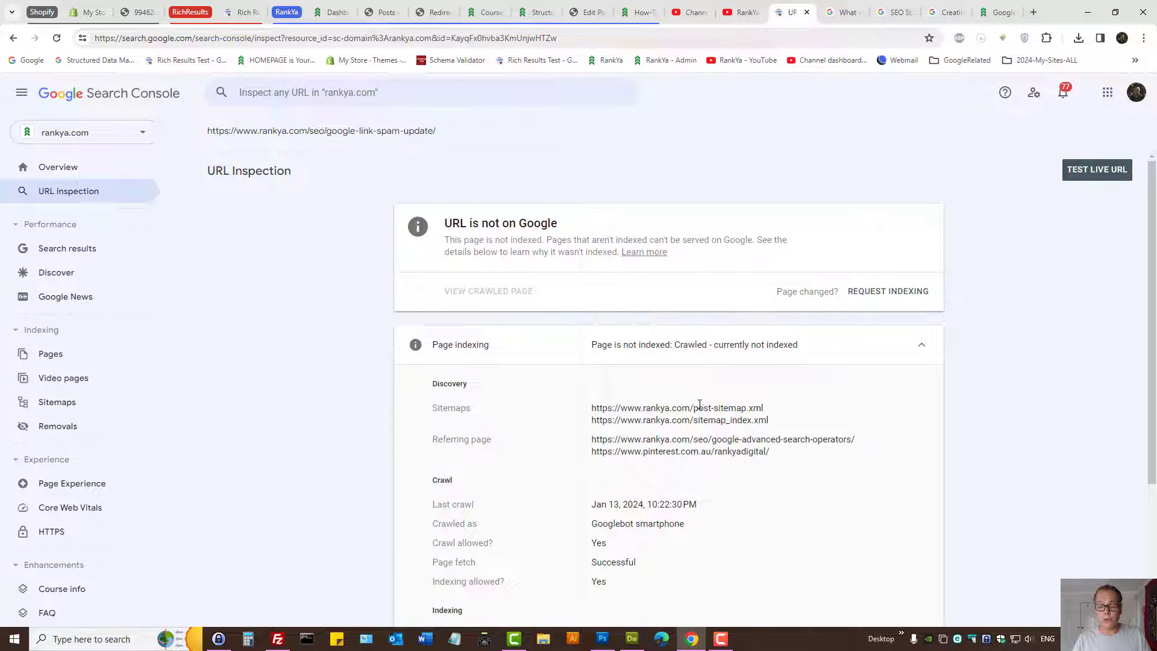
Review the discovery details: the post-sitemap.xml sitemap and the referring page URL.
{"action": "triple_click", "coordinate": [639, 407]}
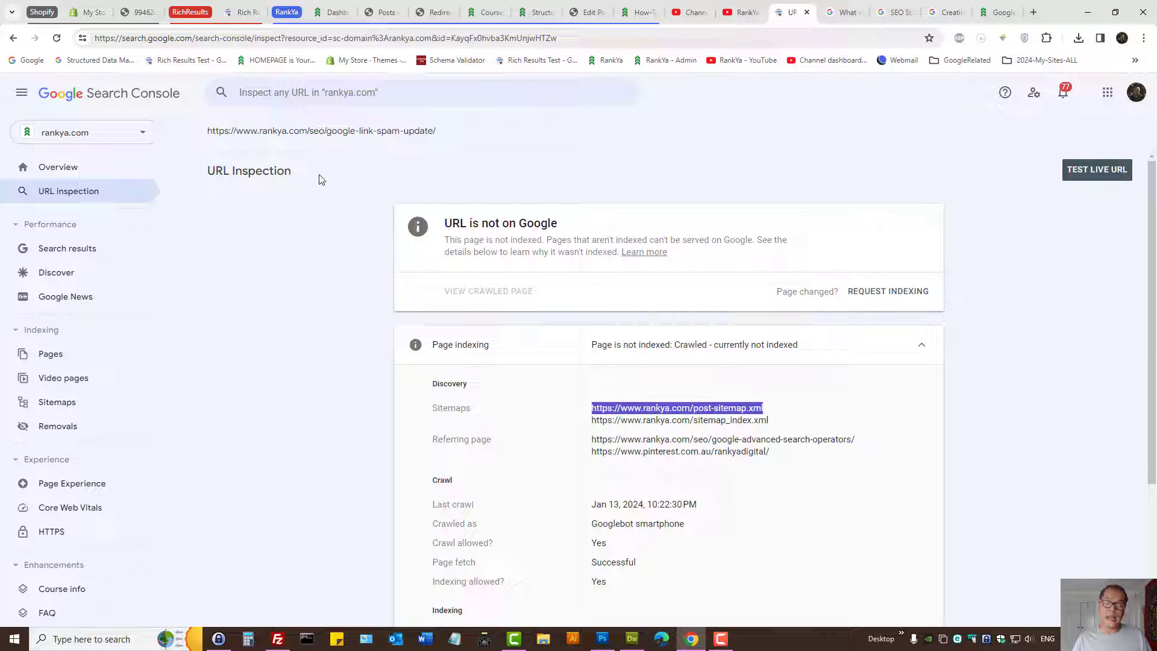
{"action": "triple_click", "coordinate": [719, 442]}
{"action": "right_click", "coordinate": [719, 441]}
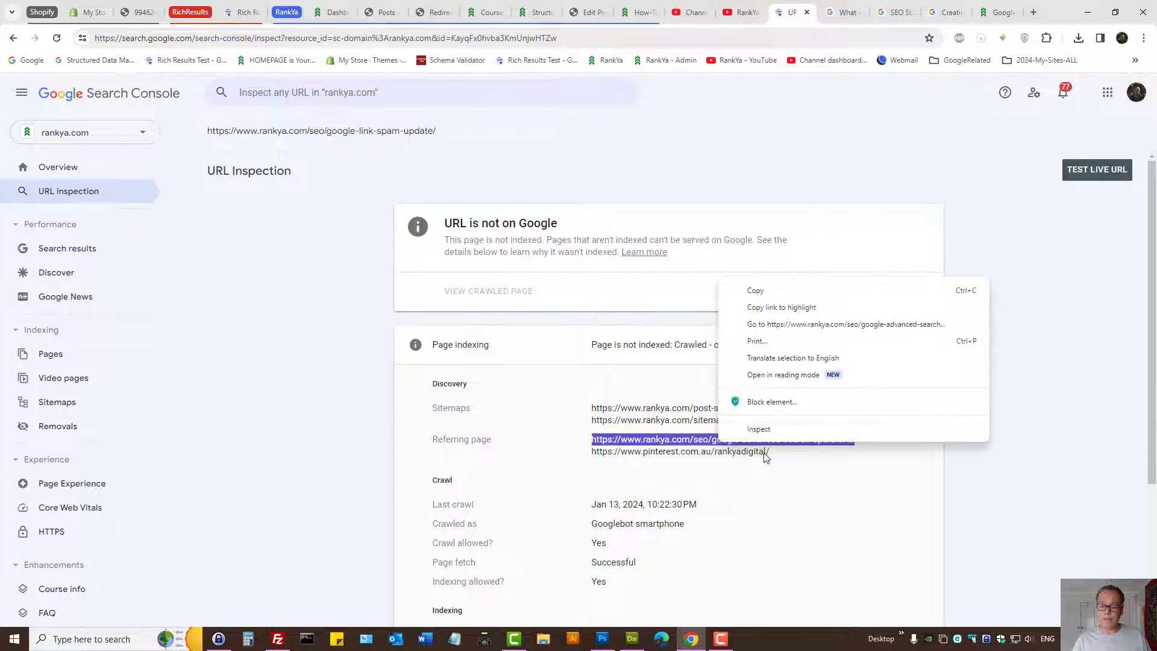
{"action": "left_click", "coordinate": [638, 424]}
{"action": "scroll", "coordinate": [638, 424], "scroll_direction": "down", "scroll_amount": 3}
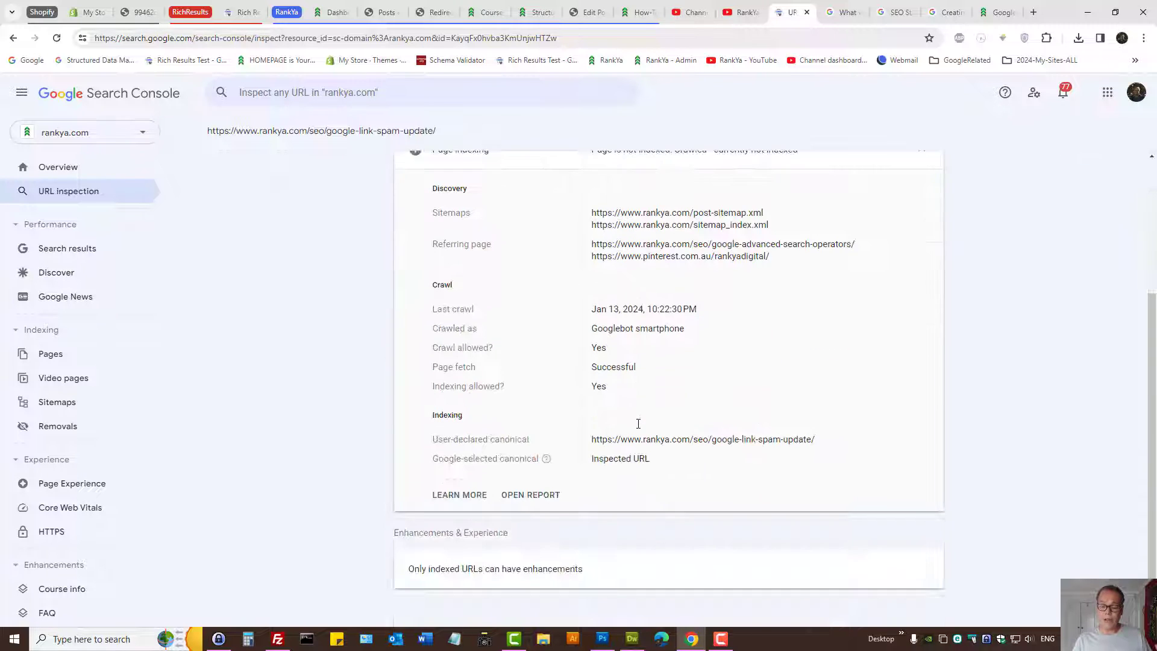
Check the crawl and indexing results, then open the user-declared canonical URL in a new tab.
{"action": "triple_click", "coordinate": [629, 439]}
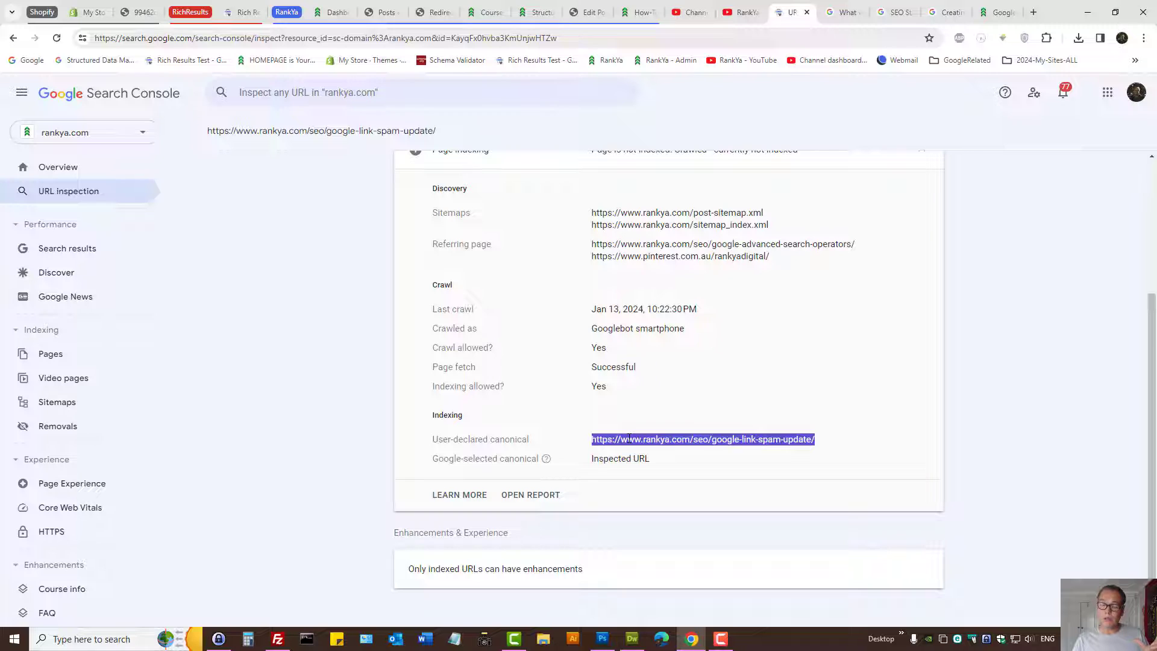
{"action": "right_click", "coordinate": [630, 441]}
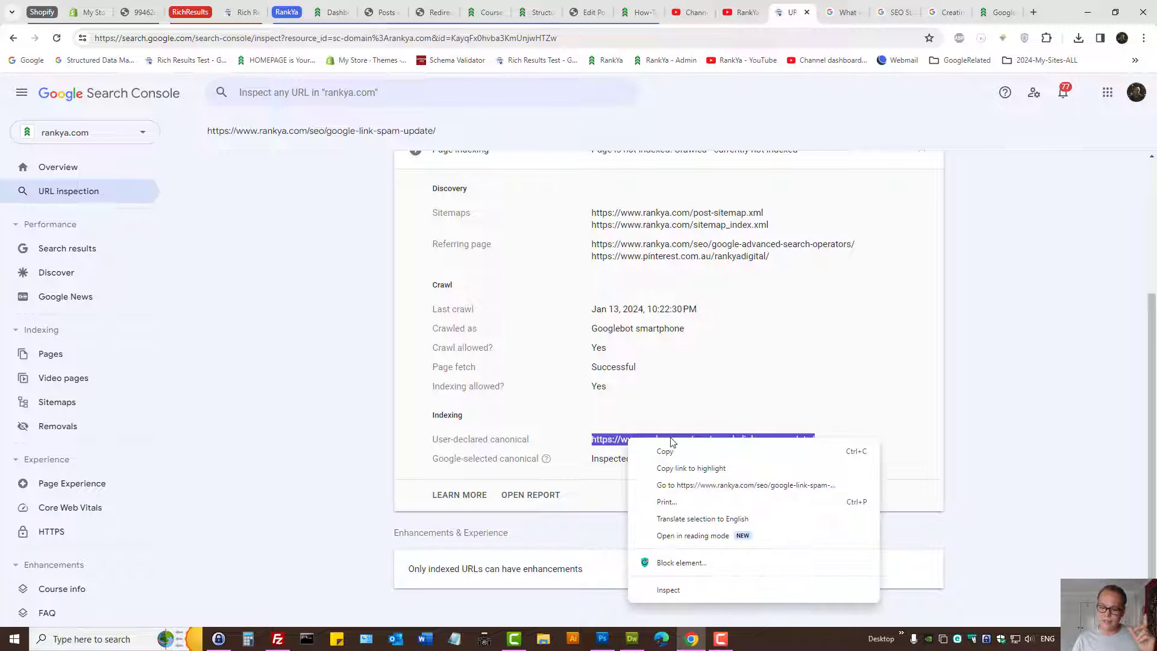
{"action": "triple_click", "coordinate": [633, 213]}
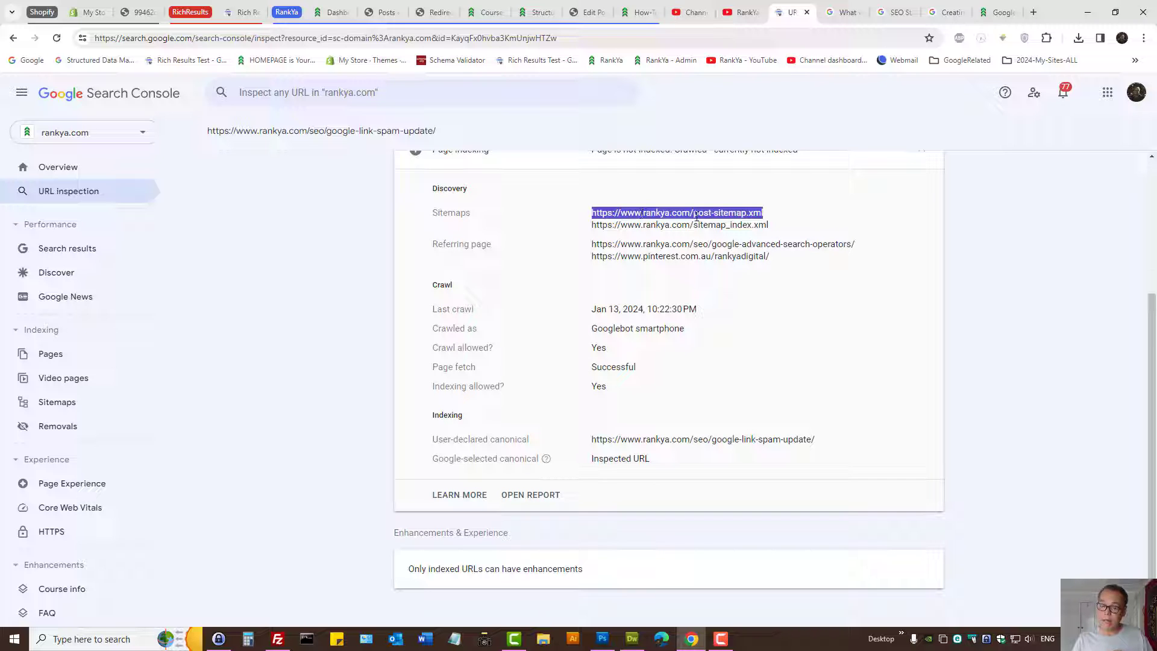
{"action": "triple_click", "coordinate": [626, 436]}
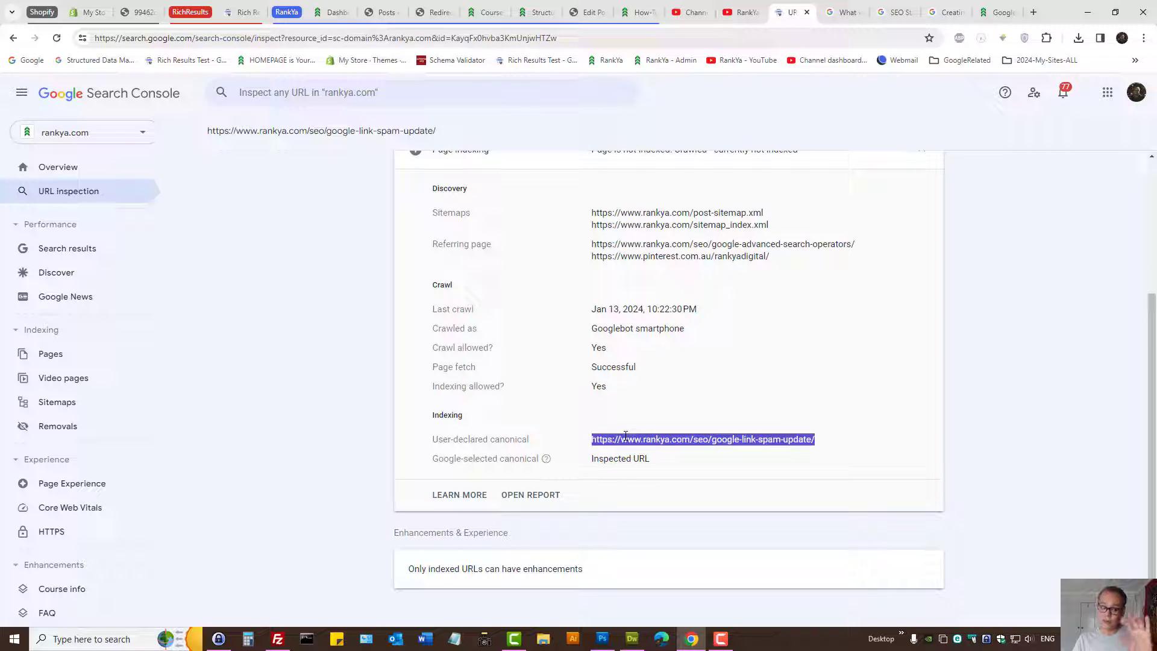
{"action": "left_click_drag", "start_coordinate": [426, 349], "coordinate": [646, 386]}
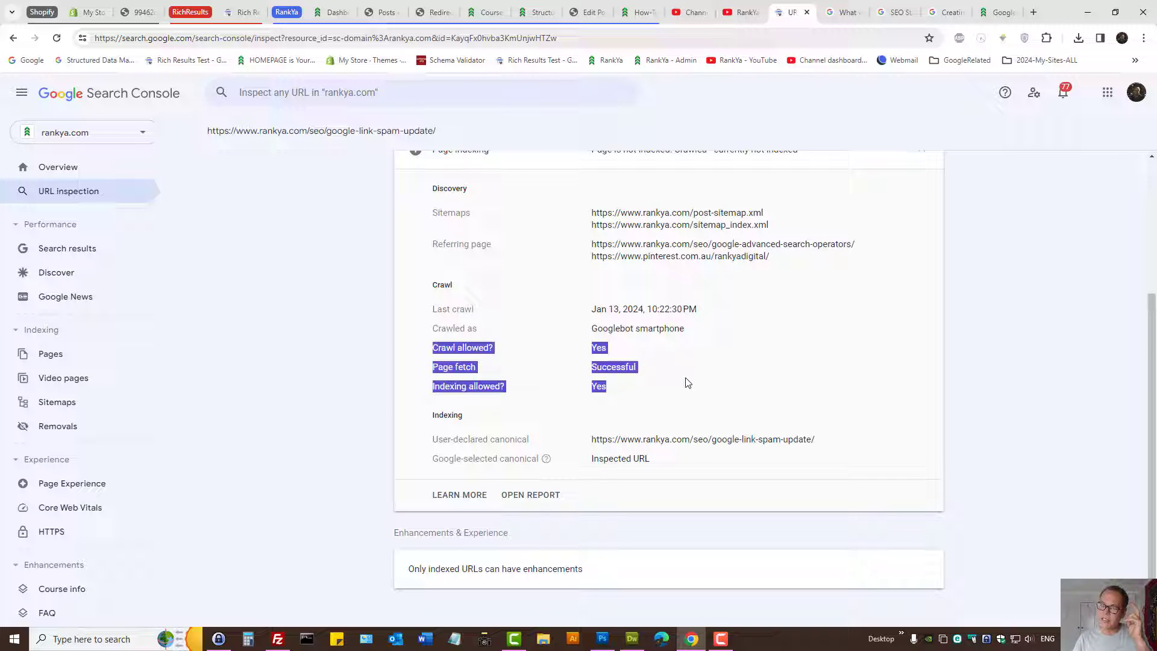
{"action": "triple_click", "coordinate": [699, 439]}
{"action": "right_click", "coordinate": [694, 445]}
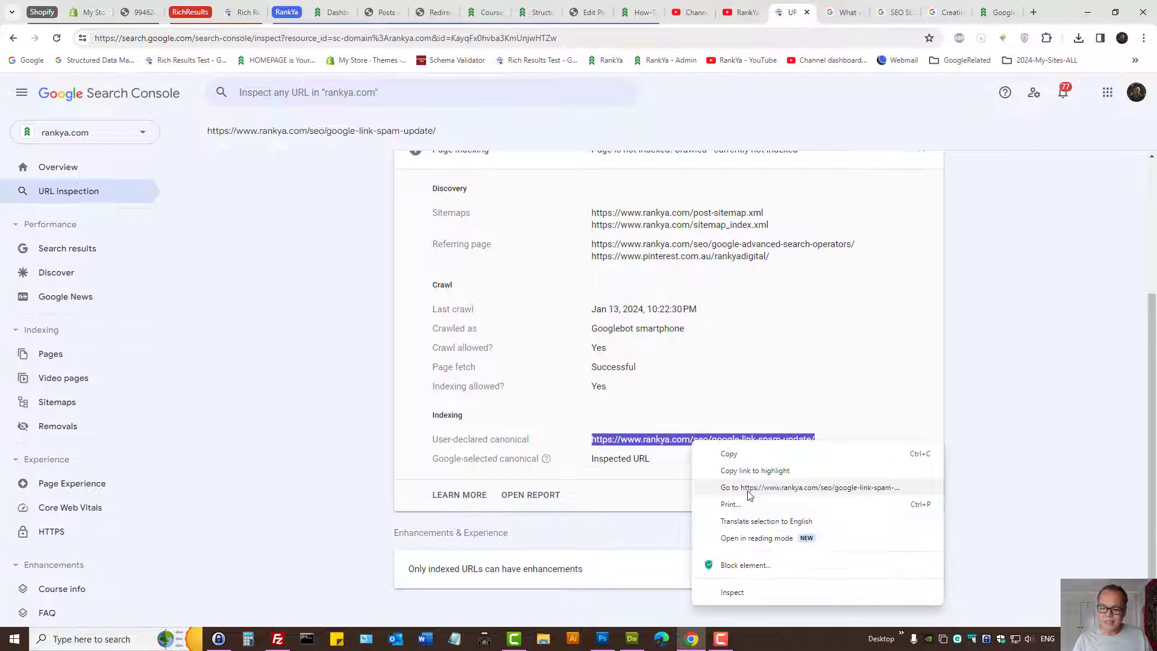
{"action": "left_click", "coordinate": [749, 489]}
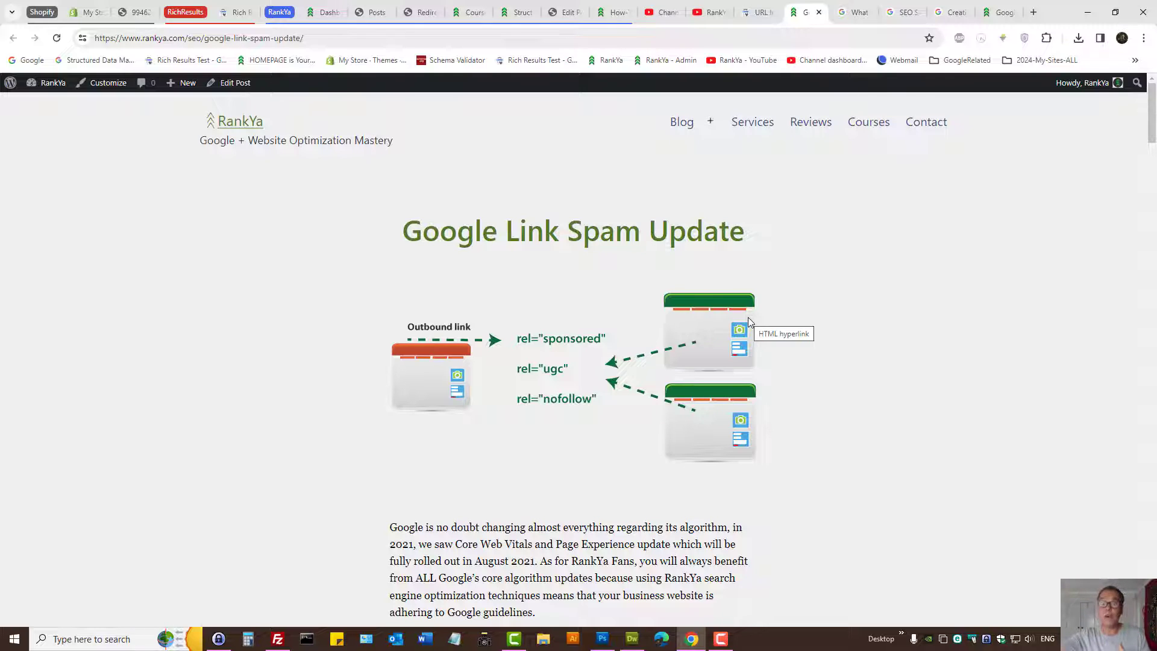
Read the live Google Link Spam Update post, noting the year 2021 in its intro.
{"action": "triple_click", "coordinate": [419, 229]}
{"action": "scroll", "coordinate": [316, 418], "scroll_direction": "down", "scroll_amount": 5}
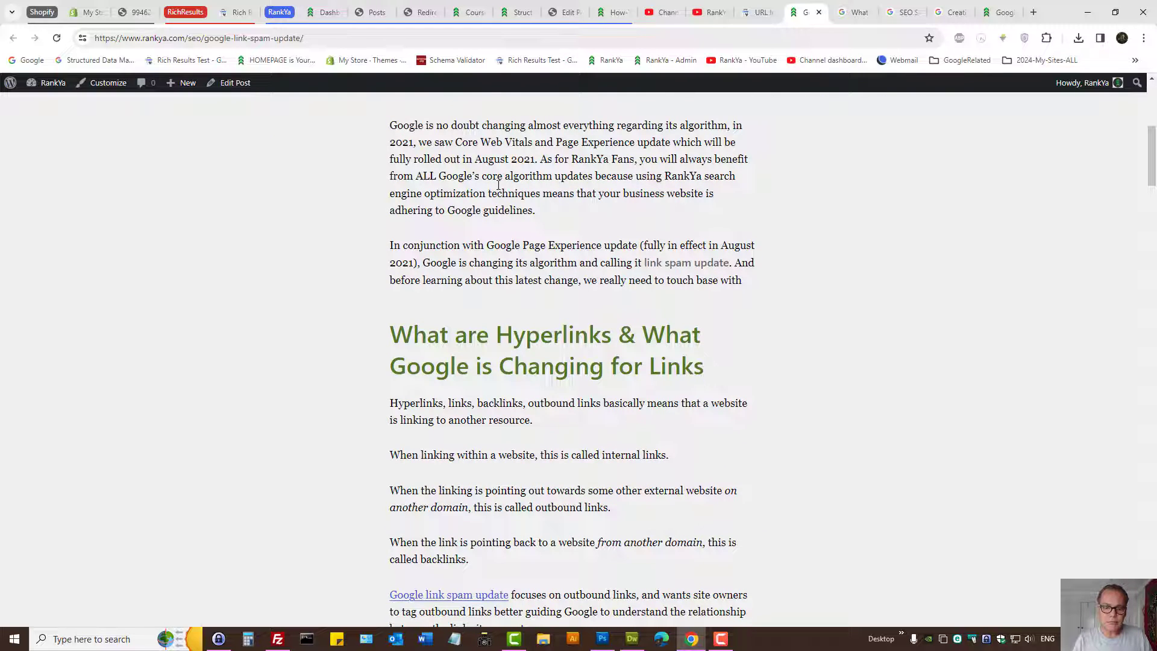
{"action": "double_click", "coordinate": [520, 161]}
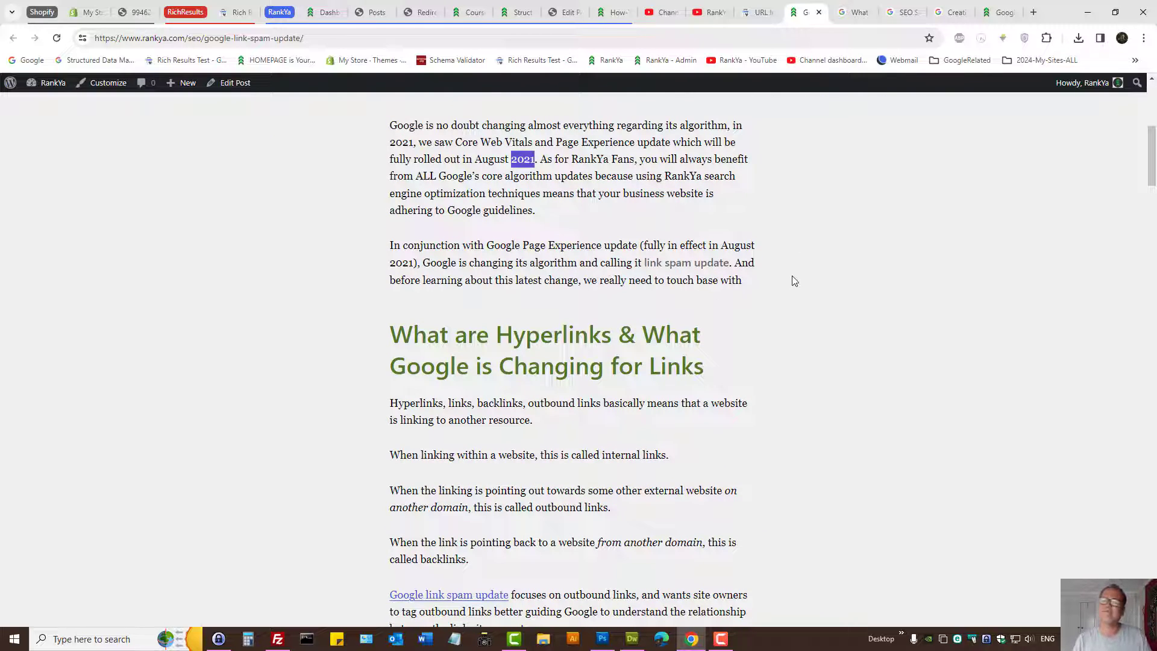
{"action": "scroll", "coordinate": [777, 283], "scroll_direction": "up", "scroll_amount": 5}
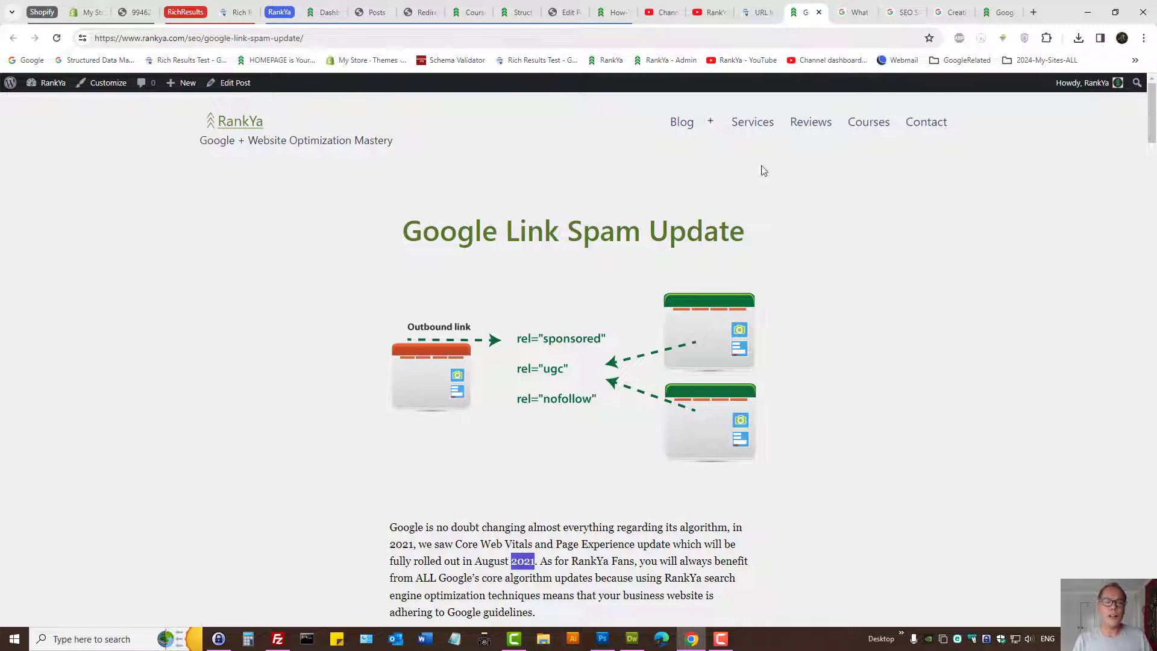
Open the post in the WordPress editor and select '2021' in the Text view.
{"action": "middle_click", "coordinate": [232, 83]}
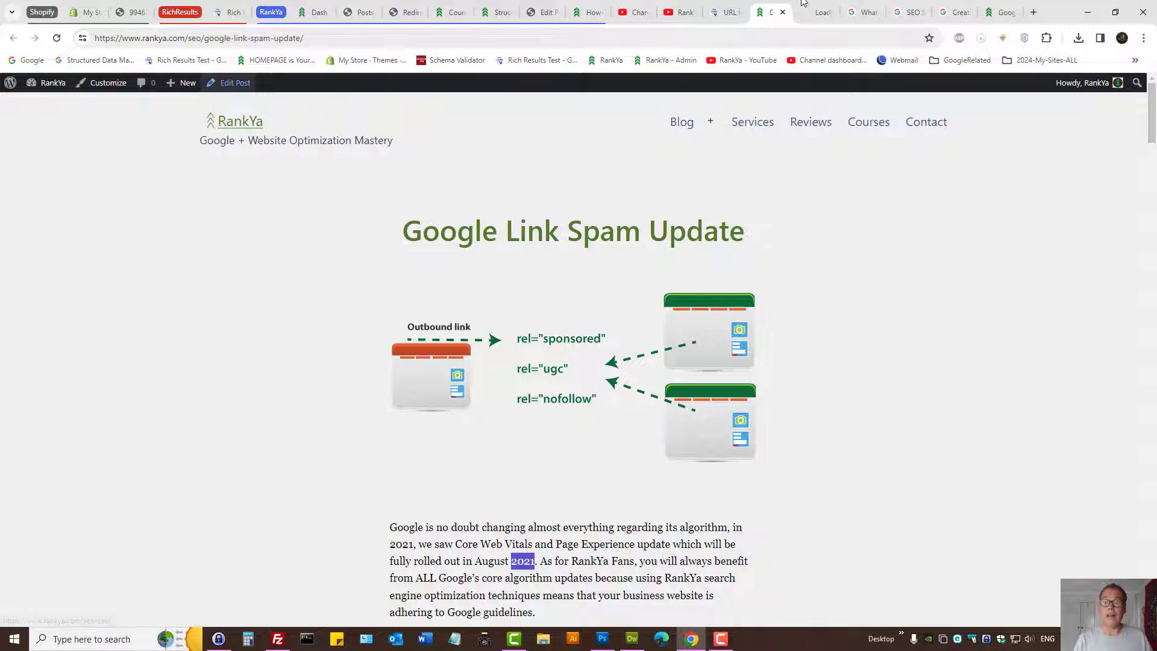
{"action": "left_click", "coordinate": [803, 5]}
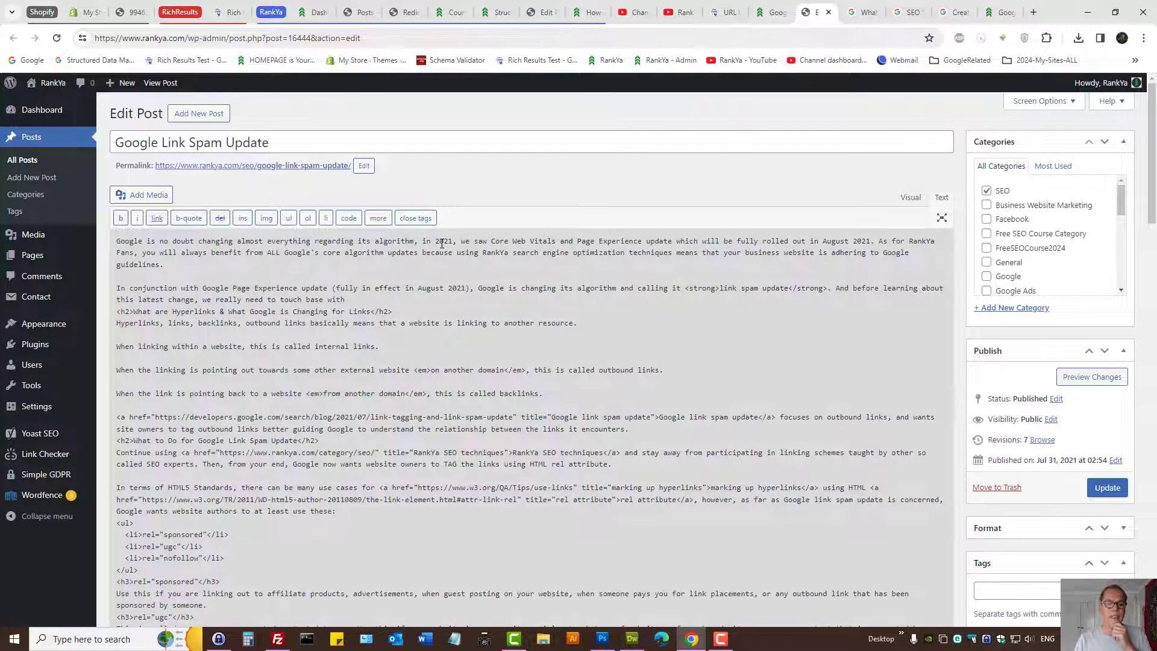
{"action": "double_click", "coordinate": [442, 242]}
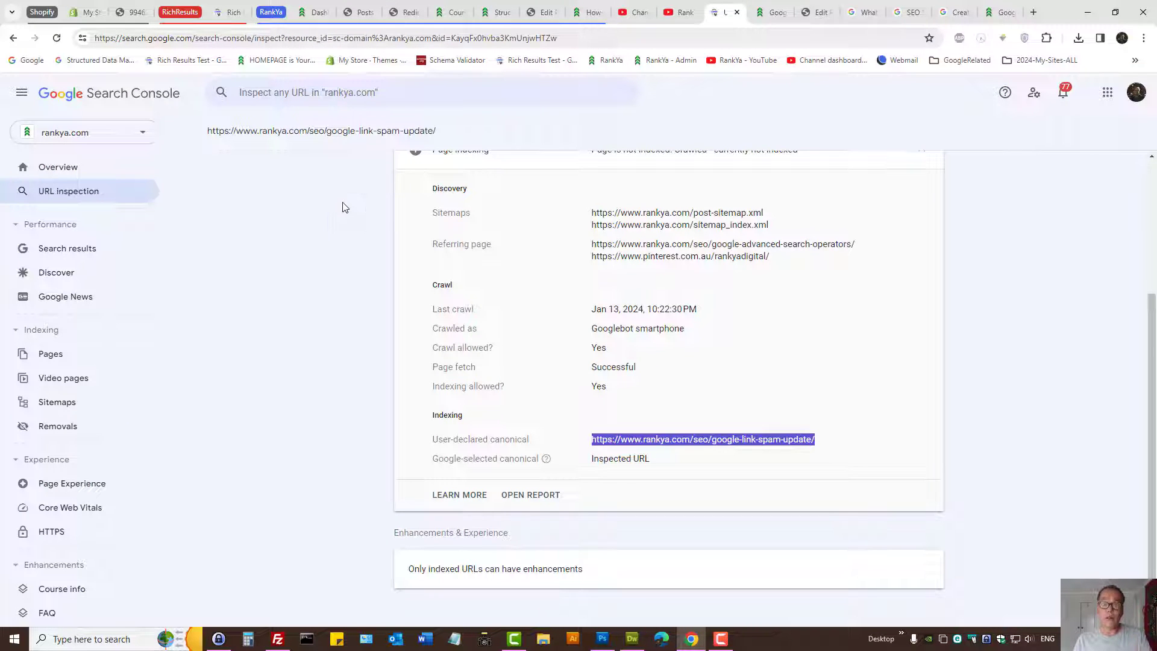
Scroll the URL Inspection report to the top and switch to the March 2024 core update post.
{"action": "scroll", "coordinate": [338, 208], "scroll_direction": "up", "scroll_amount": 3}
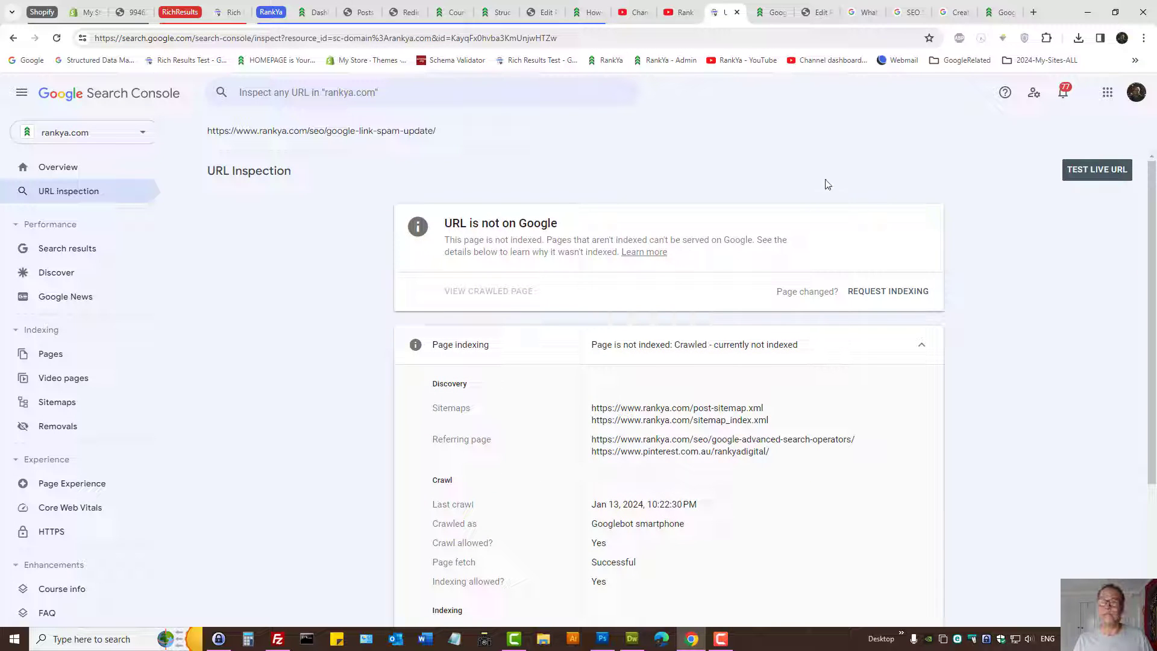
{"action": "left_click", "coordinate": [862, 12]}
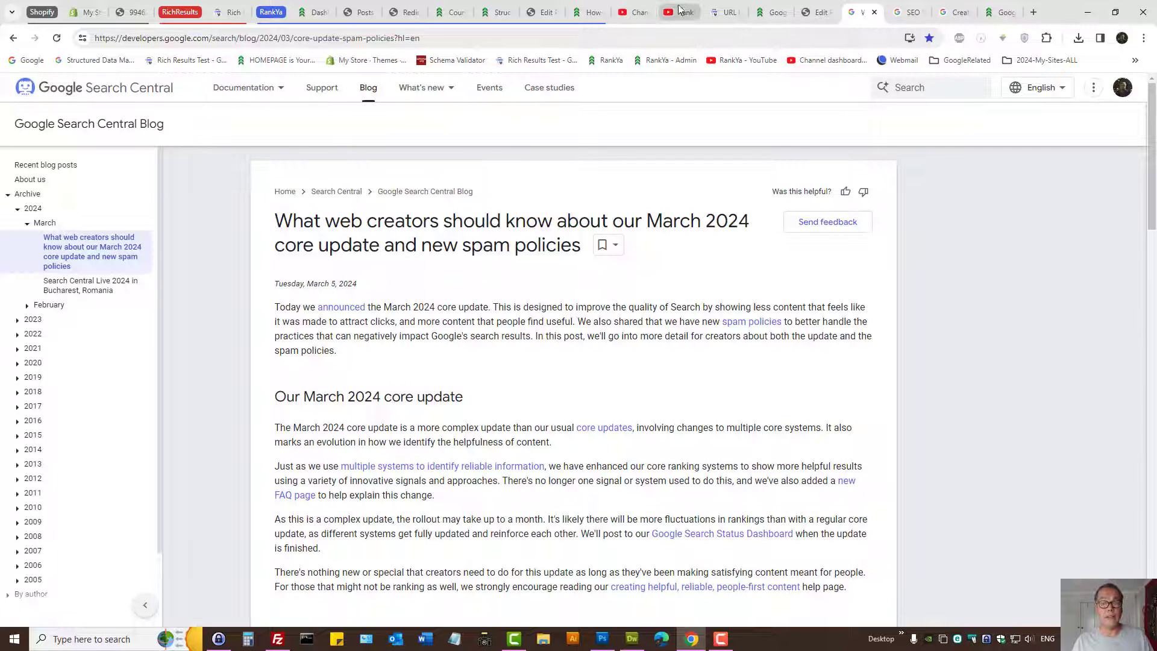
Look over the SEO Starter Guide and the people-first content guide, then return to the post.
{"action": "left_click", "coordinate": [908, 12]}
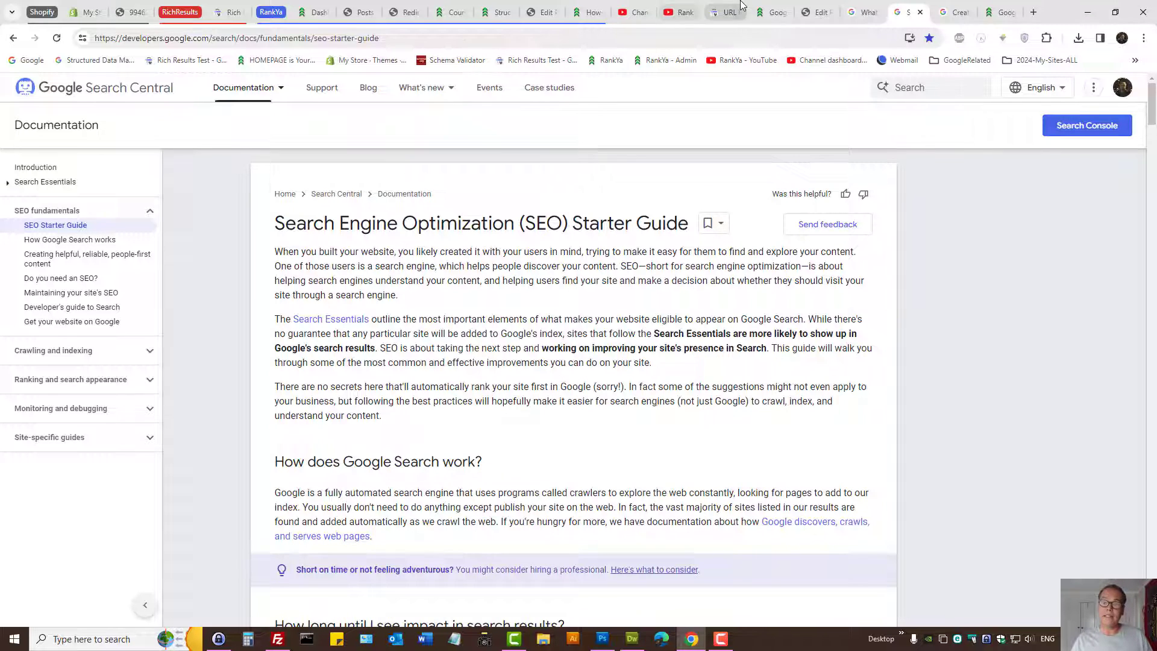
{"action": "left_click", "coordinate": [726, 12]}
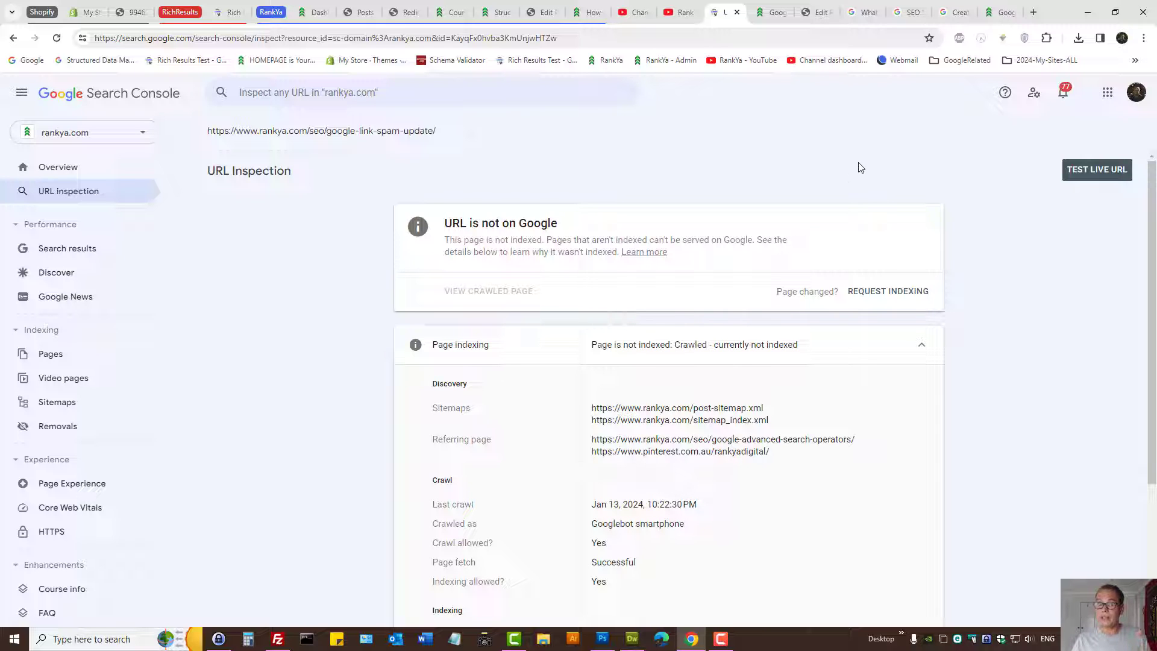
{"action": "left_click", "coordinate": [952, 12]}
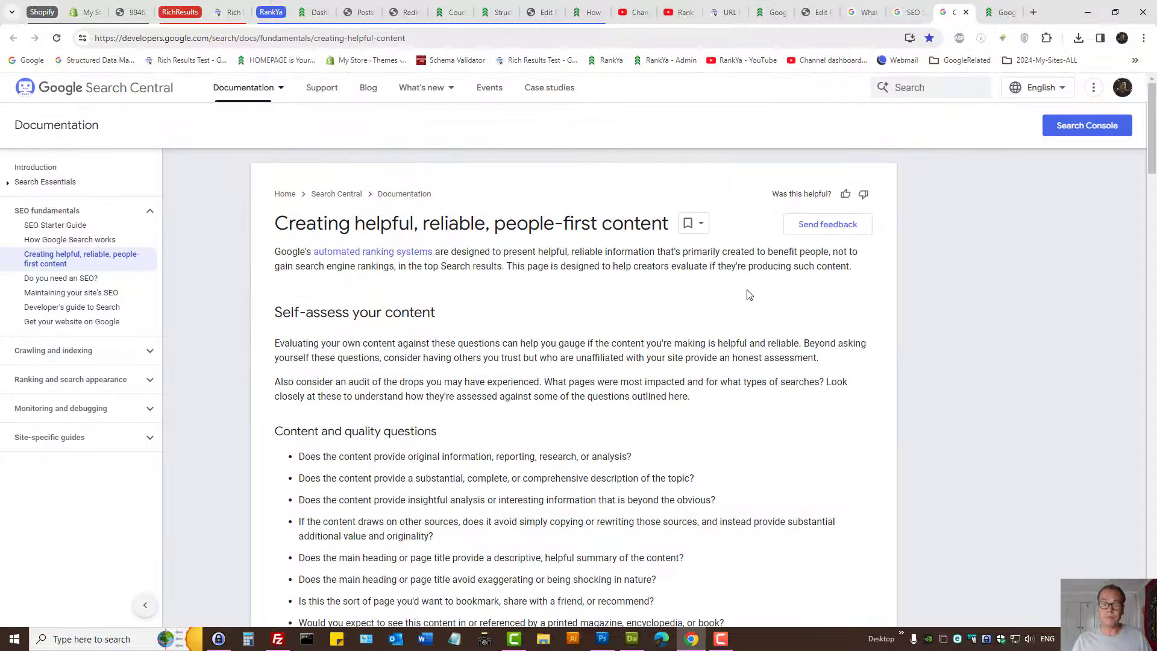
{"action": "left_click_drag", "start_coordinate": [270, 224], "coordinate": [681, 231]}
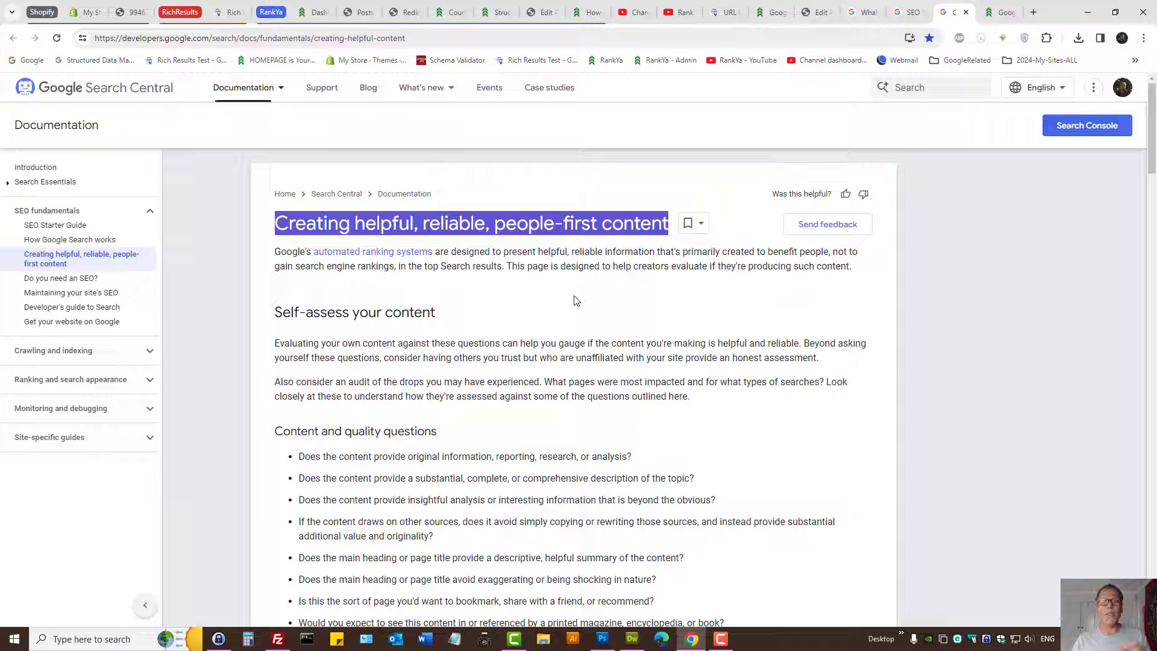
{"action": "left_click", "coordinate": [776, 11]}
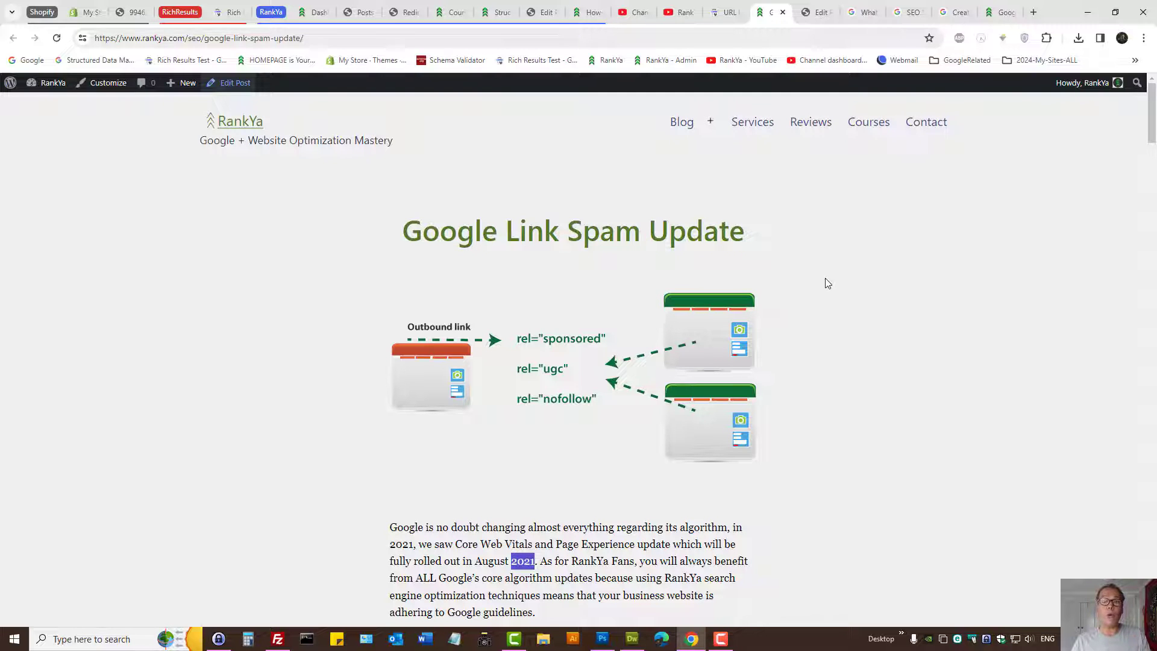
Highlight the SEO Starter Guide title, then 'Rich Results' in the Structured Data course title.
{"action": "left_click", "coordinate": [906, 6]}
{"action": "left_click_drag", "start_coordinate": [272, 223], "coordinate": [693, 232]}
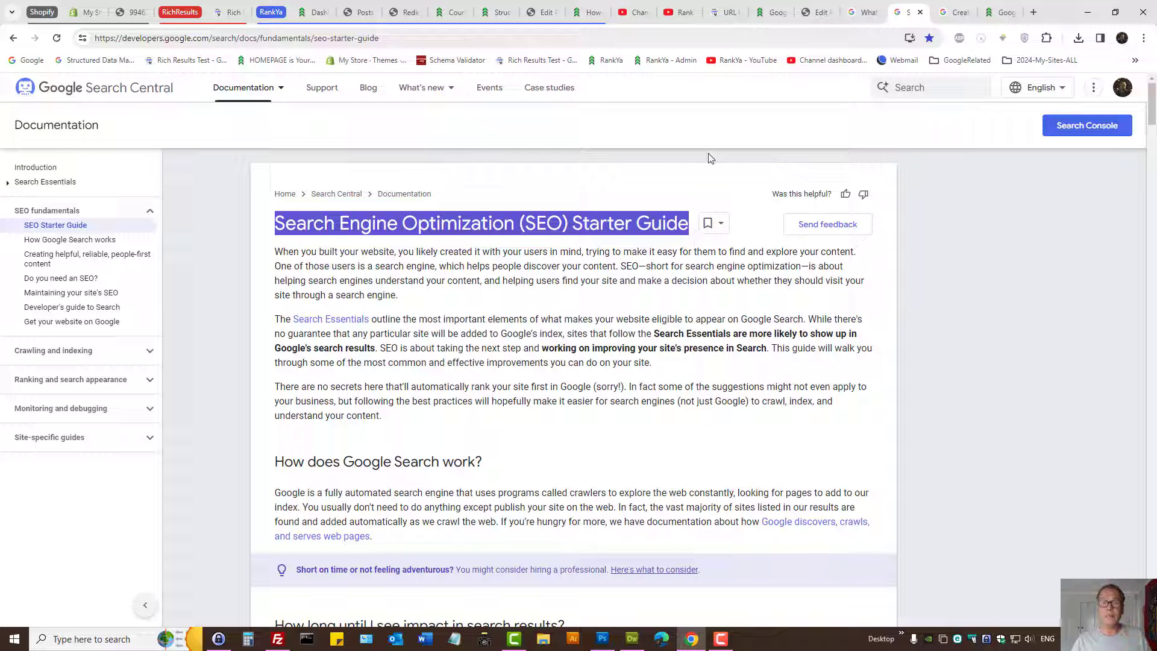
{"action": "left_click", "coordinate": [500, 6]}
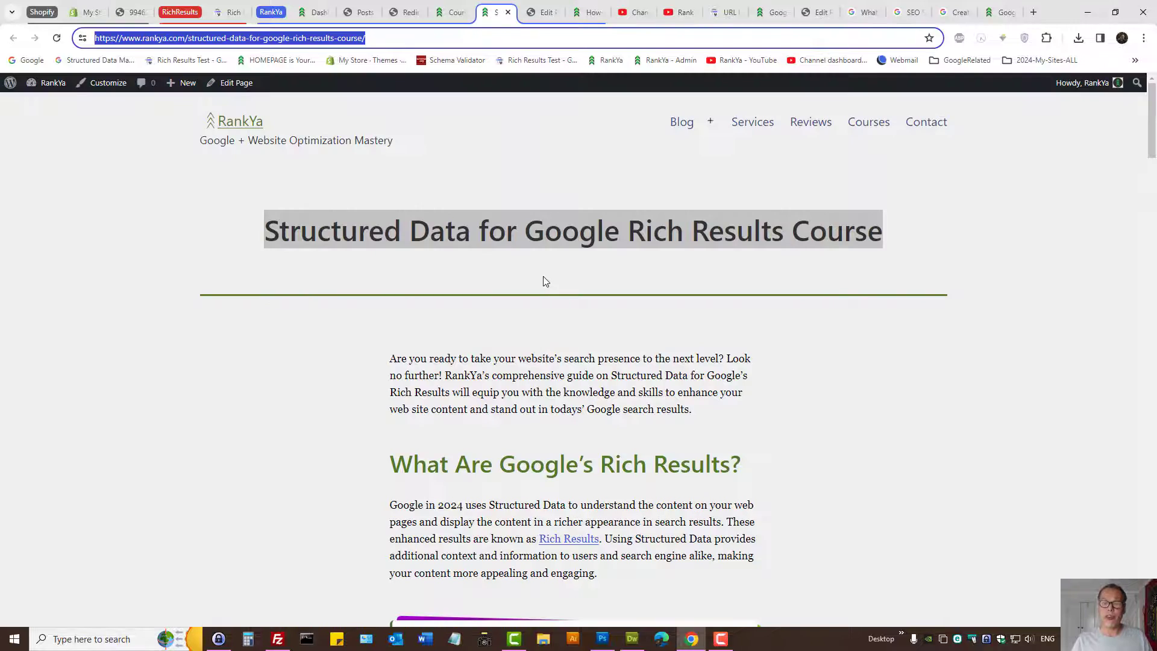
{"action": "triple_click", "coordinate": [559, 241]}
{"action": "left_click", "coordinate": [619, 263]}
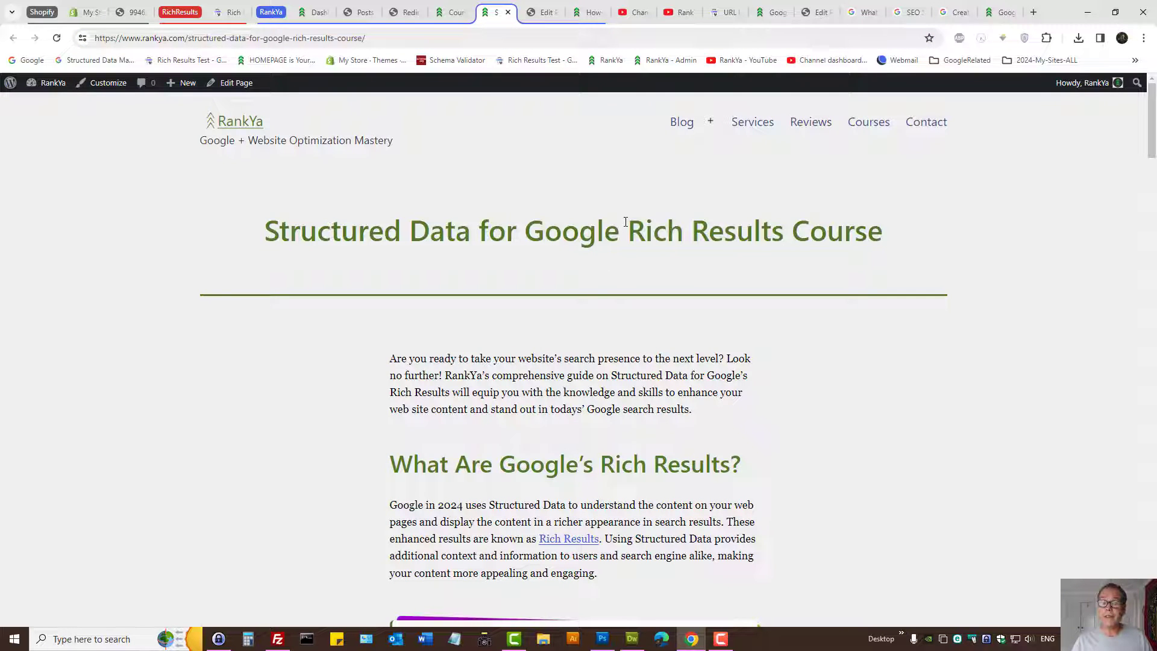
{"action": "left_click_drag", "start_coordinate": [627, 226], "coordinate": [784, 226]}
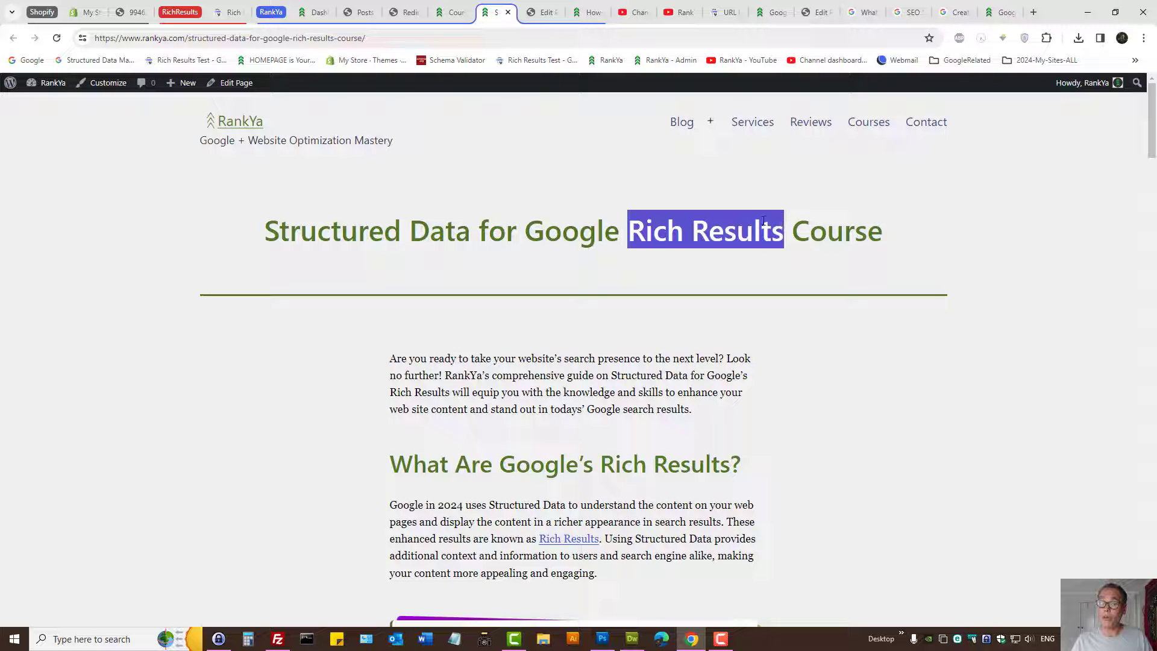
{"action": "left_click", "coordinate": [700, 213]}
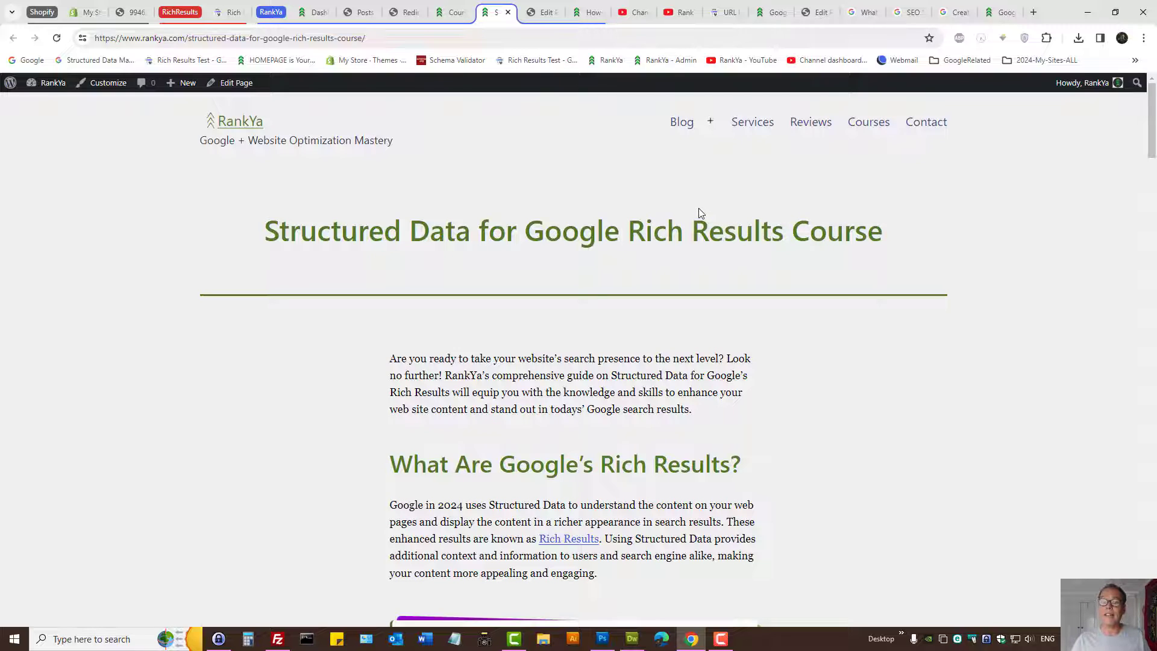
Recheck the inspection's 'Crawled - currently not indexed' page indexing details, then return to the SEO Starter Guide.
{"action": "left_click", "coordinate": [727, 12]}
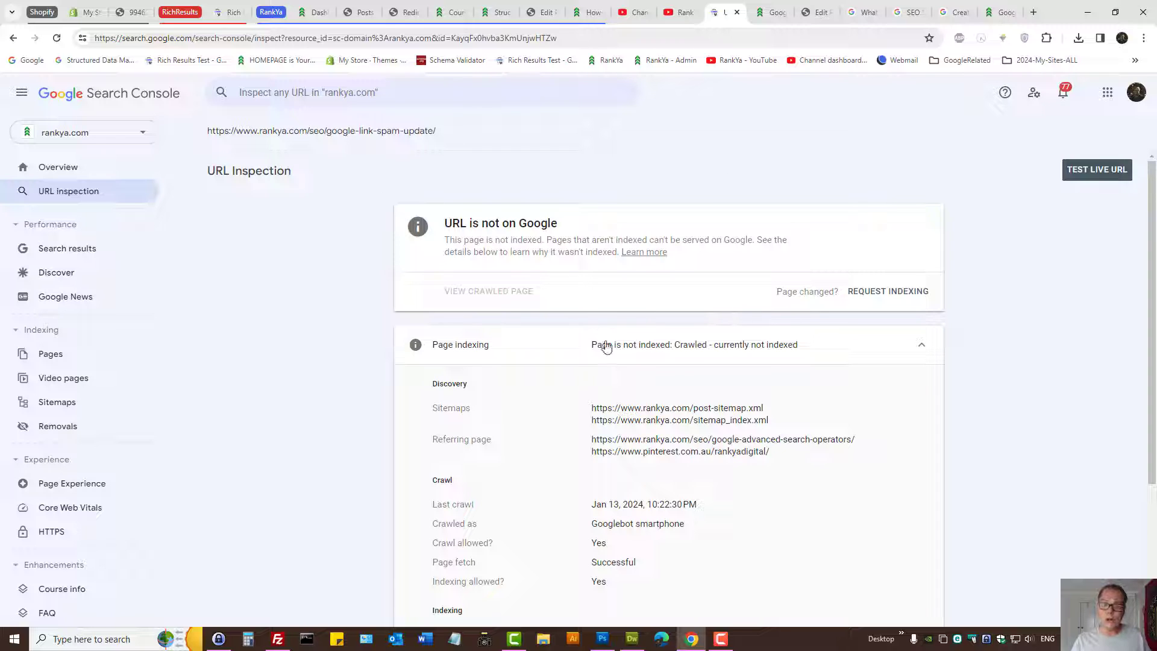
{"action": "left_click_drag", "start_coordinate": [808, 349], "coordinate": [674, 347]}
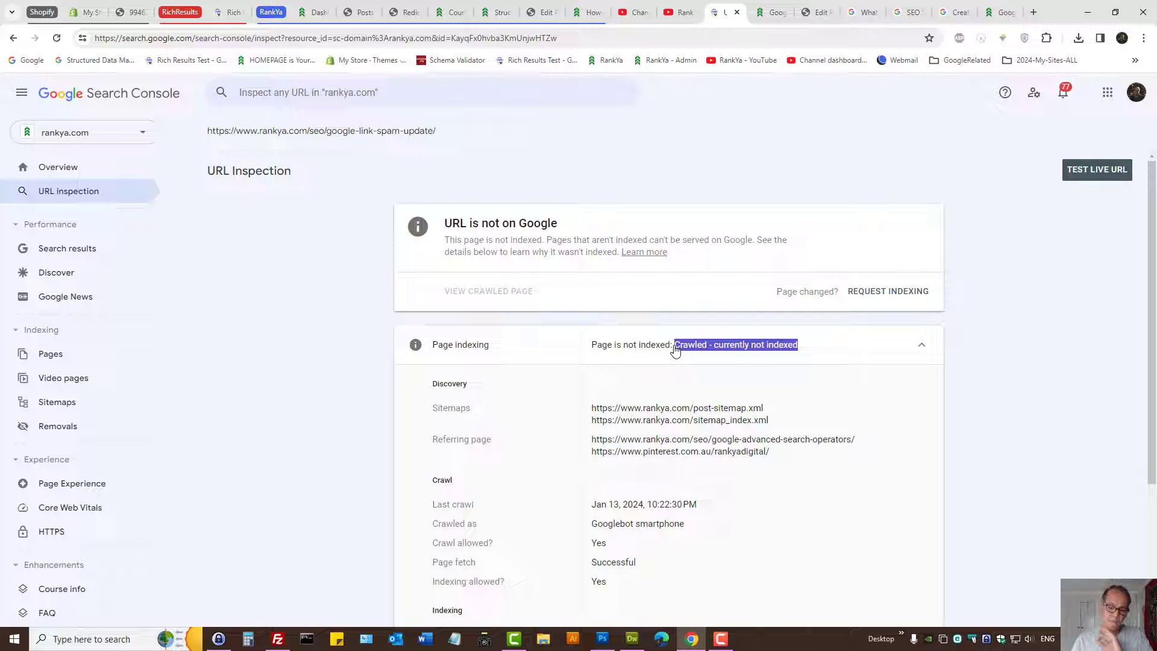
{"action": "left_click", "coordinate": [675, 348]}
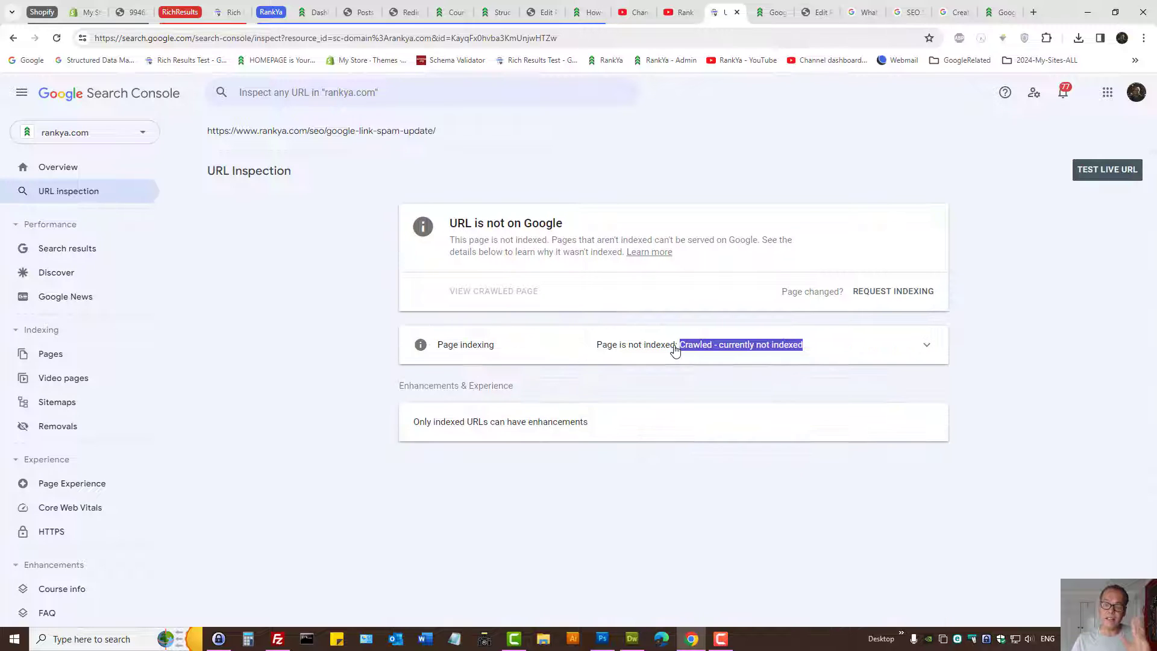
{"action": "left_click", "coordinate": [675, 349]}
{"action": "scroll", "coordinate": [329, 327], "scroll_direction": "down", "scroll_amount": 3}
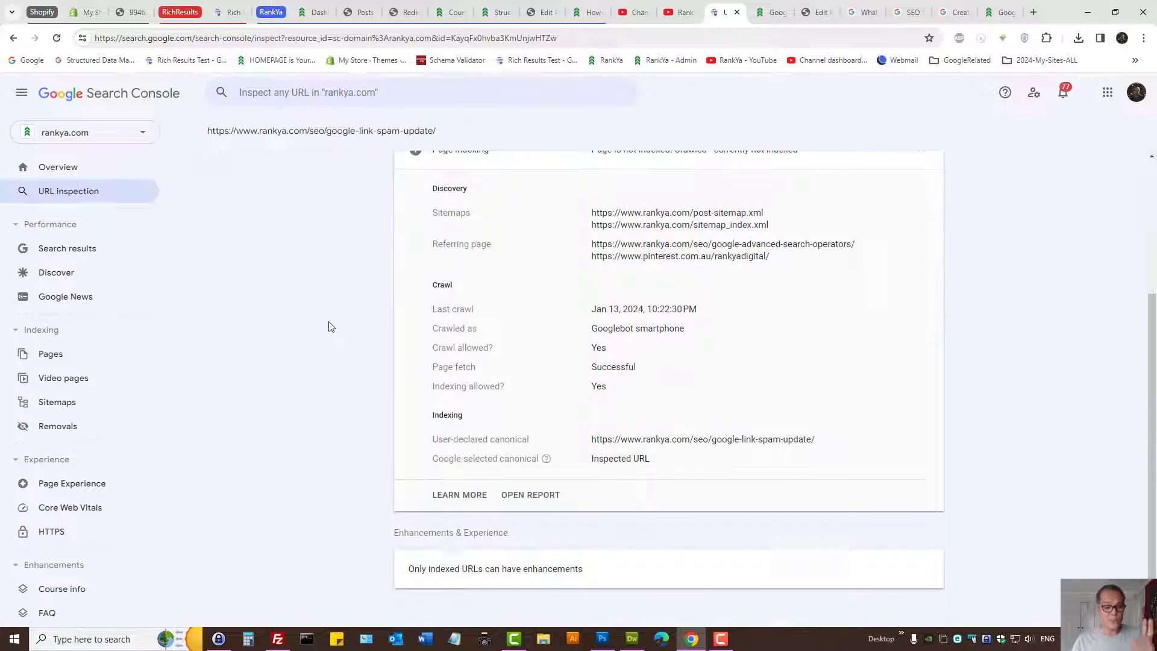
{"action": "scroll", "coordinate": [330, 326], "scroll_direction": "up", "scroll_amount": 3}
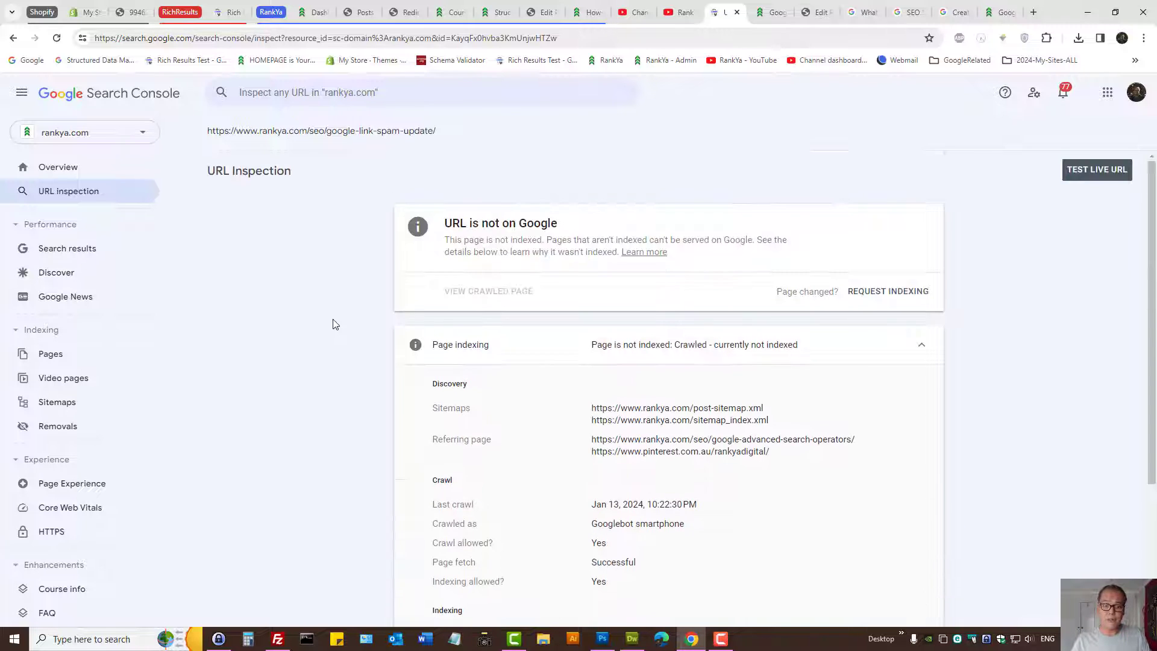
{"action": "scroll", "coordinate": [683, 350], "scroll_direction": "down", "scroll_amount": 3}
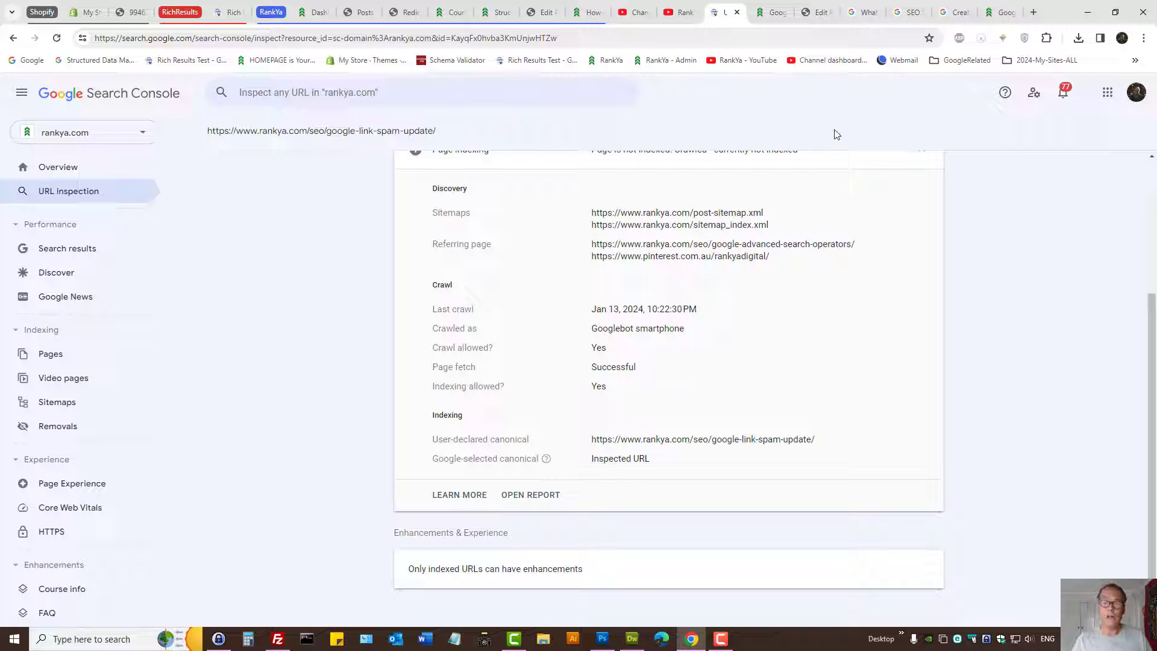
{"action": "left_click", "coordinate": [912, 12]}
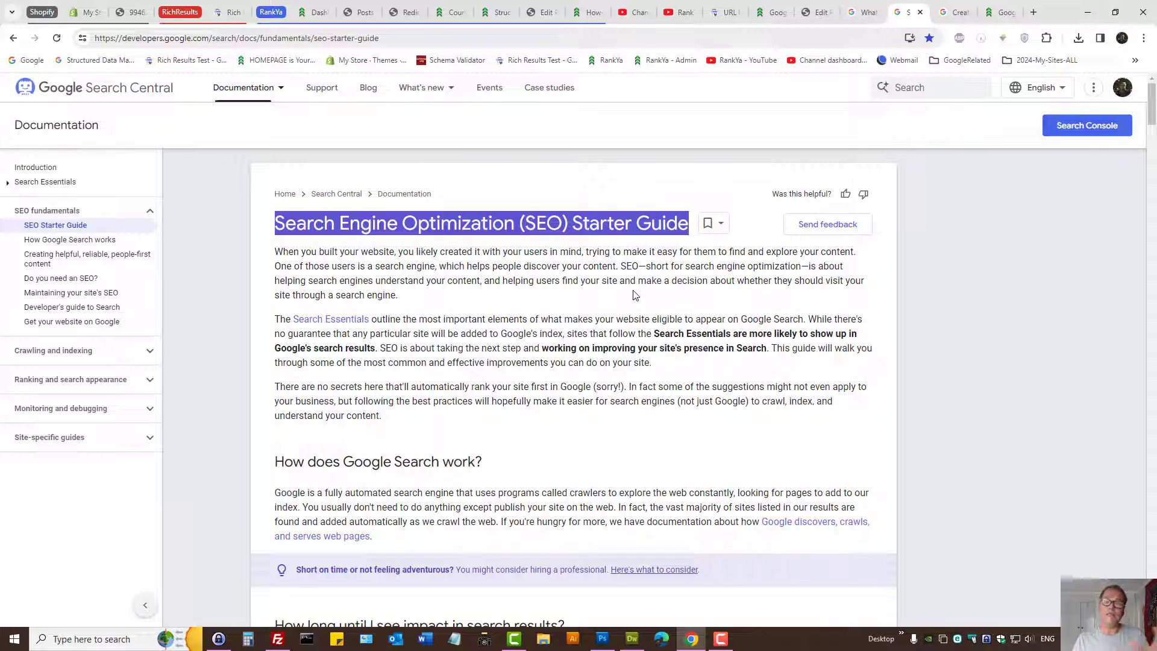
Glance at the RankYa YouTube channel, select the post-sitemap.xml URL in the inspection, then return to the post editor.
{"action": "left_click", "coordinate": [677, 12]}
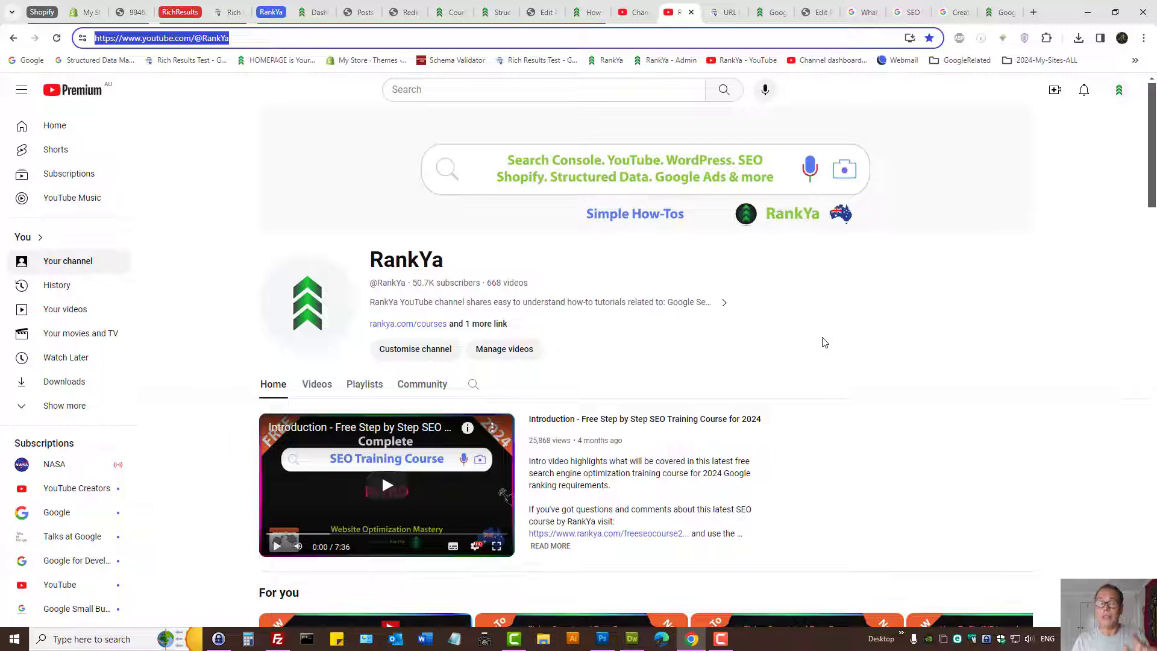
{"action": "left_click", "coordinate": [731, 9]}
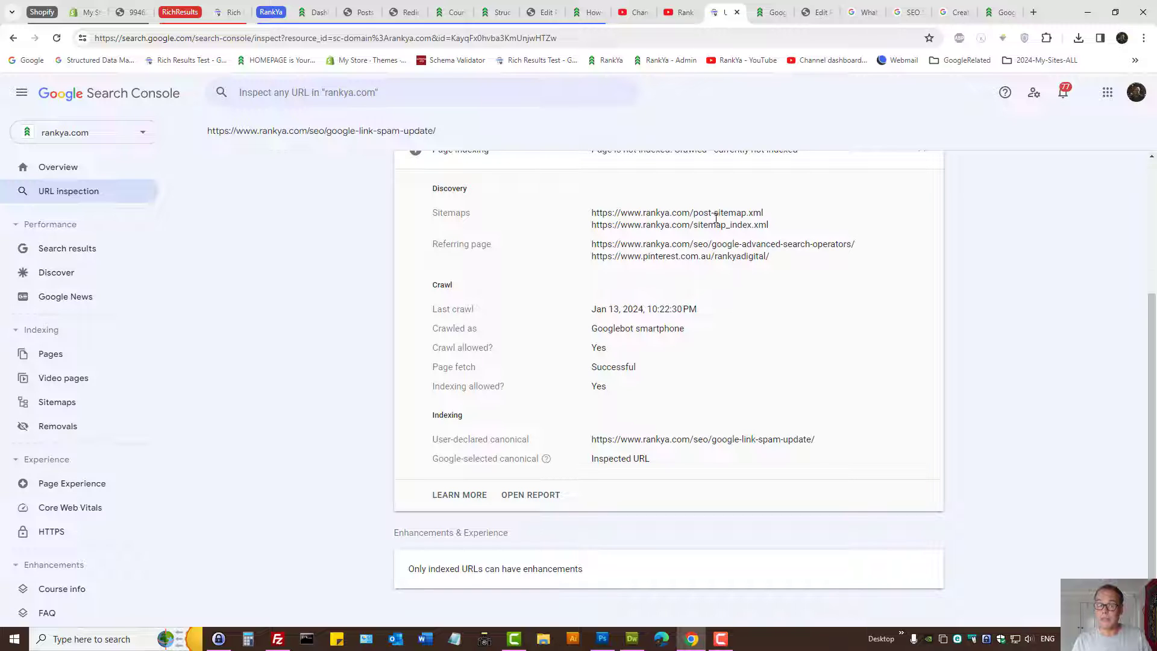
{"action": "triple_click", "coordinate": [693, 212]}
{"action": "scroll", "coordinate": [778, 326], "scroll_direction": "up", "scroll_amount": 3}
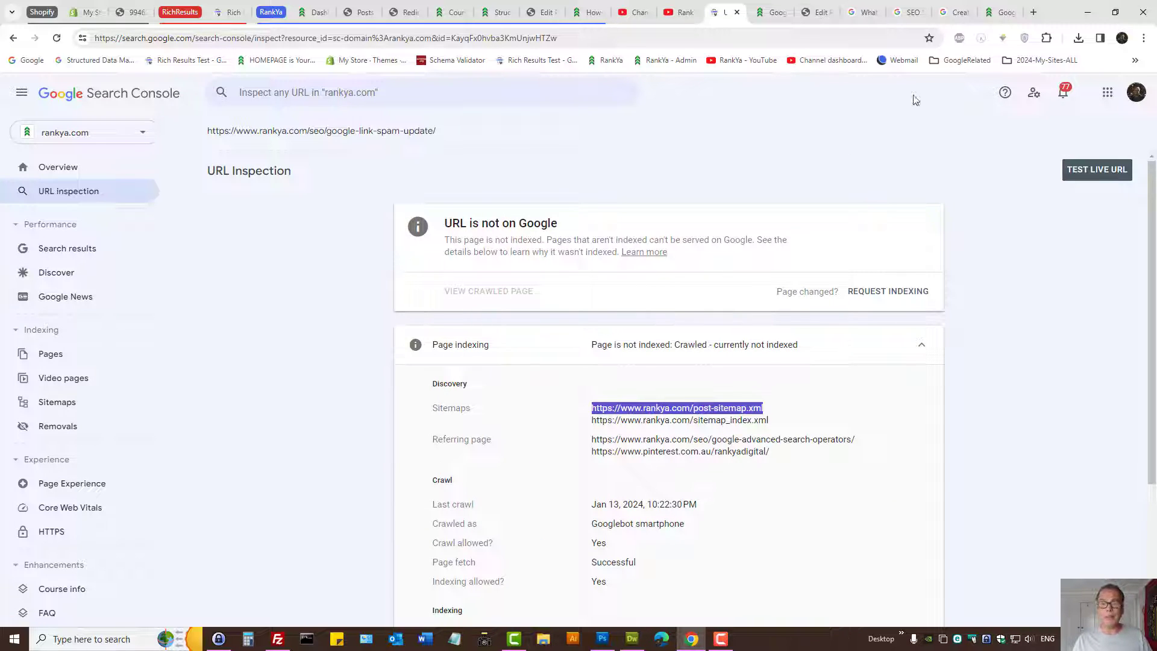
{"action": "left_click", "coordinate": [817, 12]}
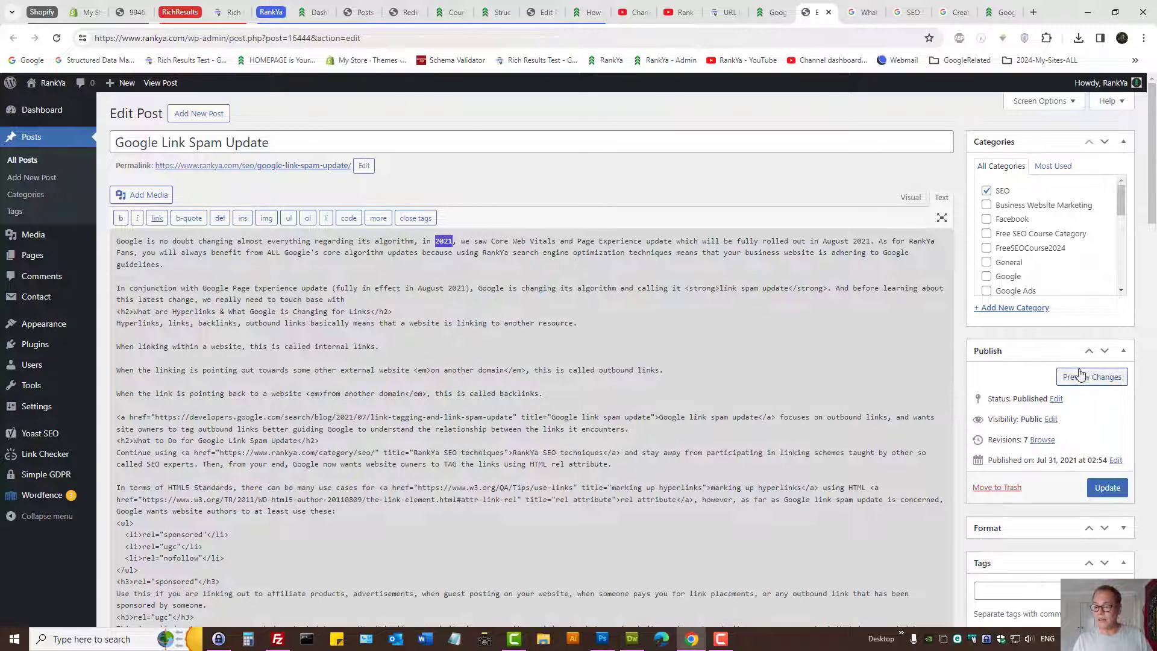
Change the Google Link Spam Update post's status from Published to Draft.
{"action": "left_click", "coordinate": [1056, 398]}
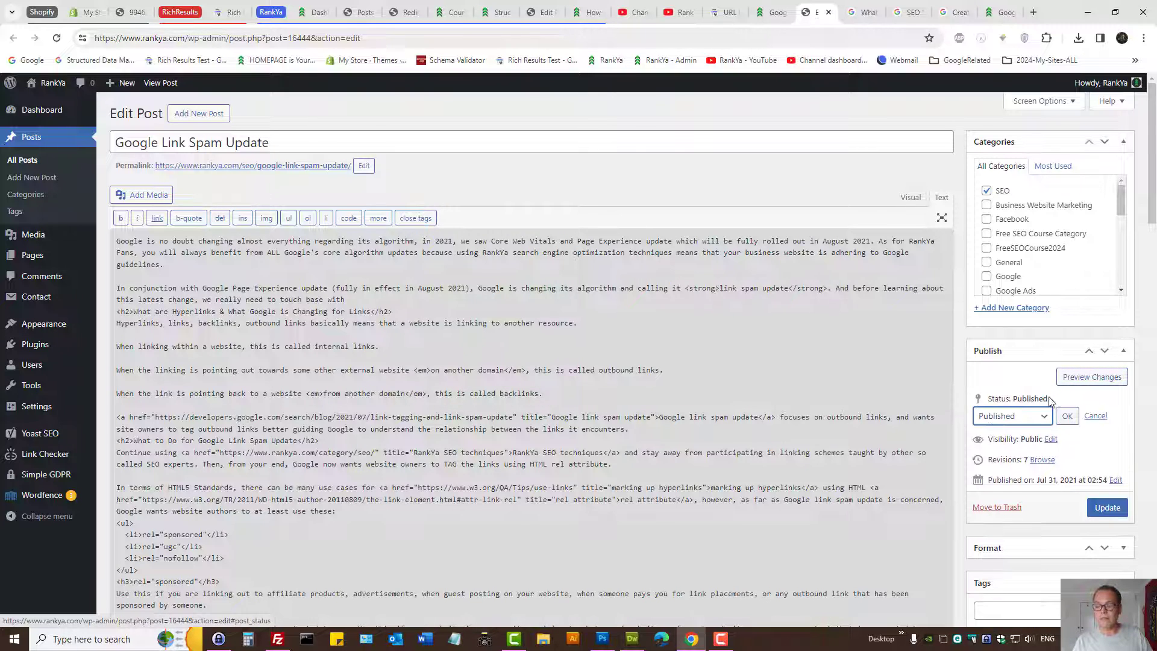
{"action": "left_click", "coordinate": [997, 416]}
{"action": "left_click", "coordinate": [989, 455]}
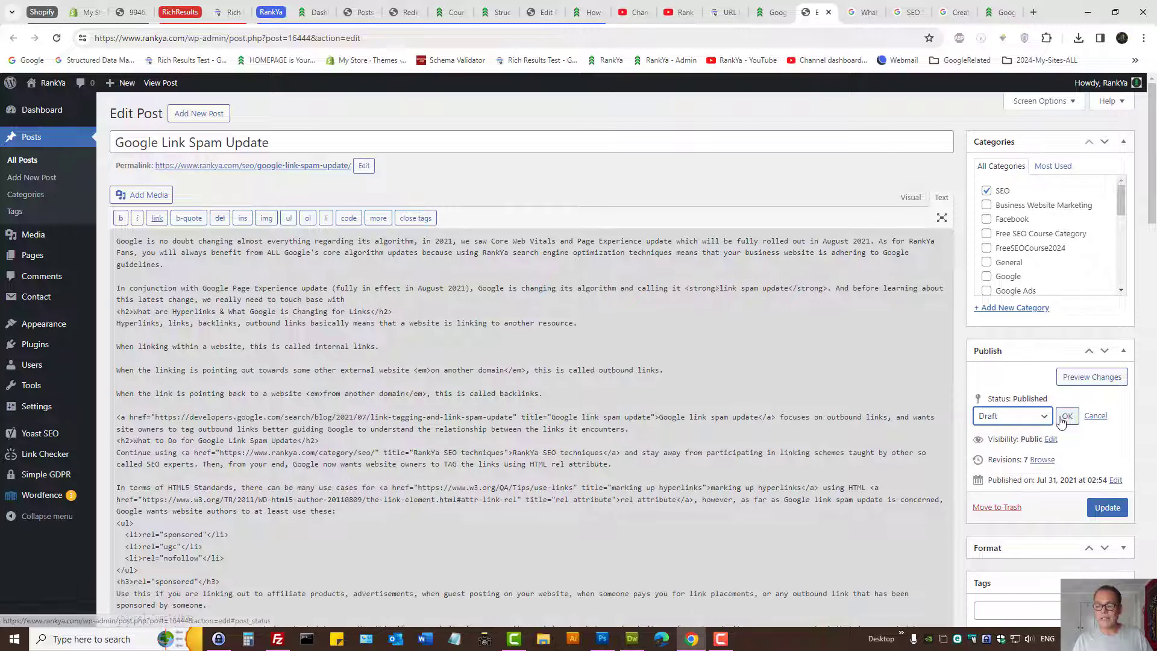
{"action": "left_click", "coordinate": [1067, 416]}
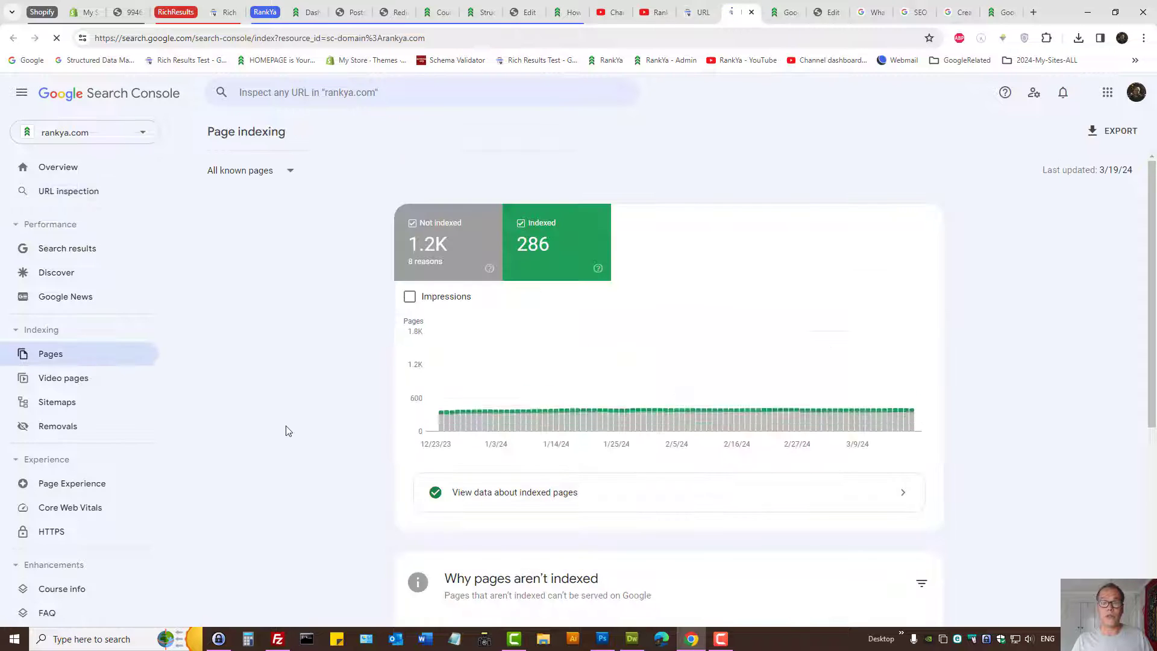
Open the Crawled - currently not indexed details and review its example URLs.
{"action": "scroll", "coordinate": [298, 494], "scroll_direction": "down", "scroll_amount": 5}
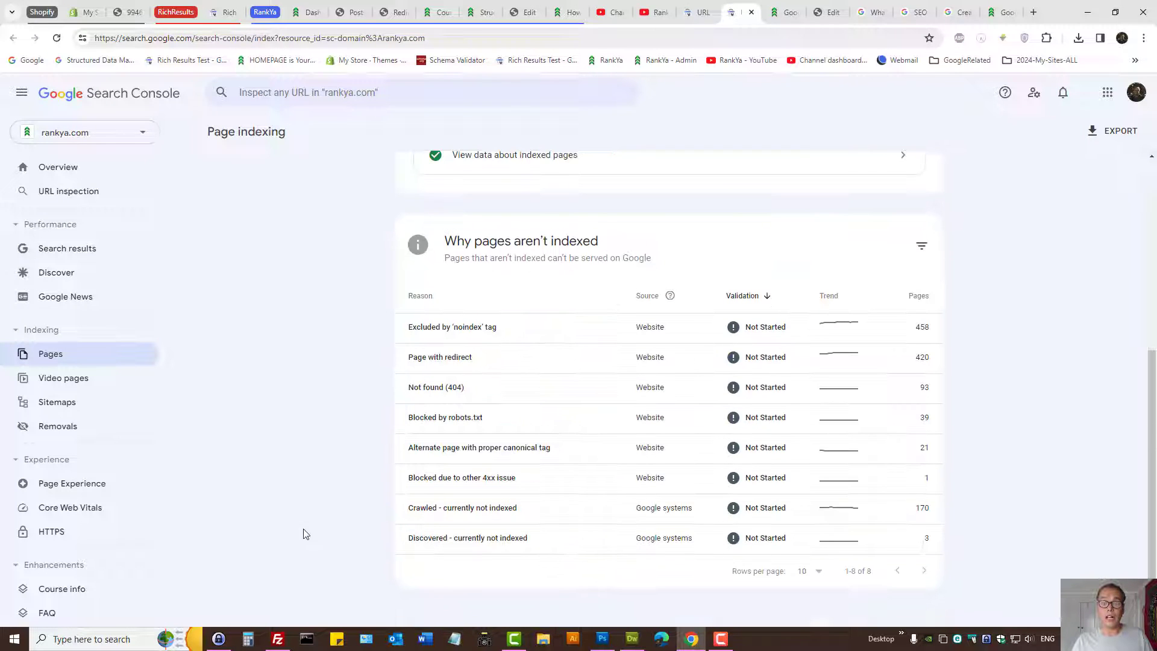
{"action": "left_click", "coordinate": [672, 516]}
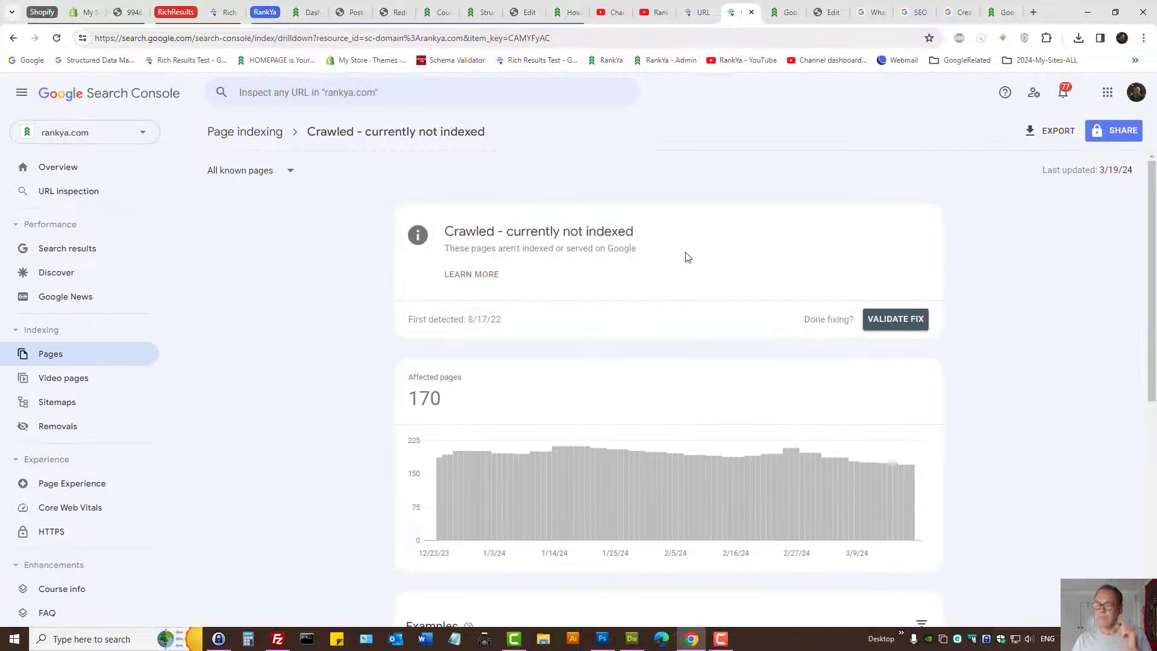
{"action": "scroll", "coordinate": [684, 259], "scroll_direction": "down", "scroll_amount": 3}
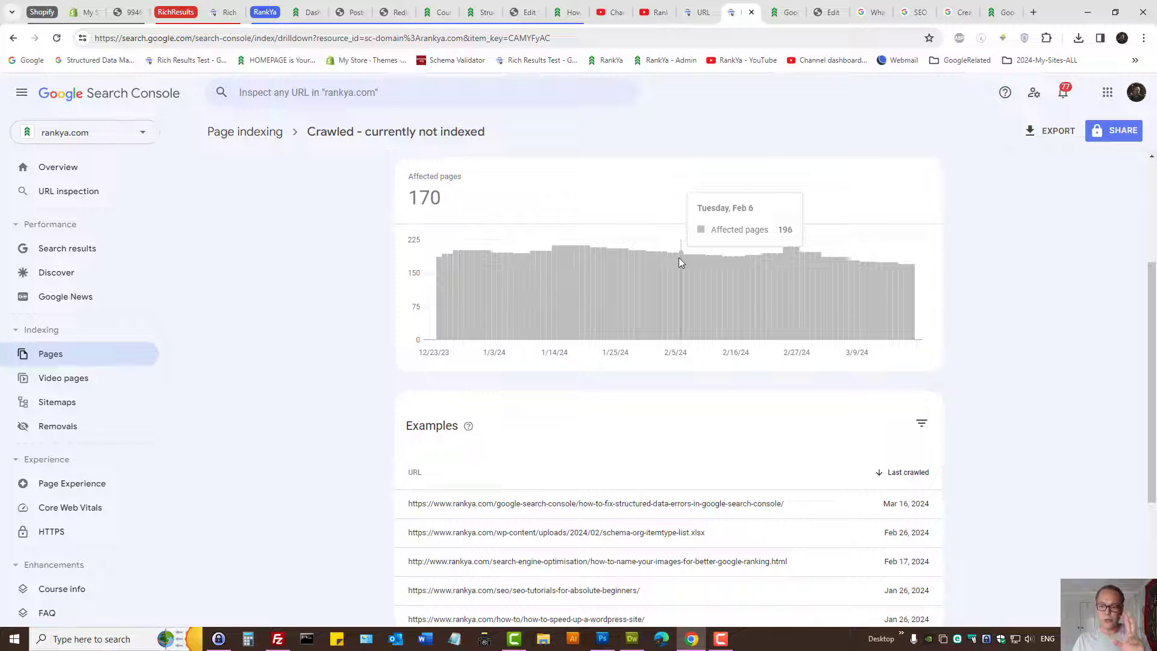
{"action": "scroll", "coordinate": [671, 298], "scroll_direction": "down", "scroll_amount": 3}
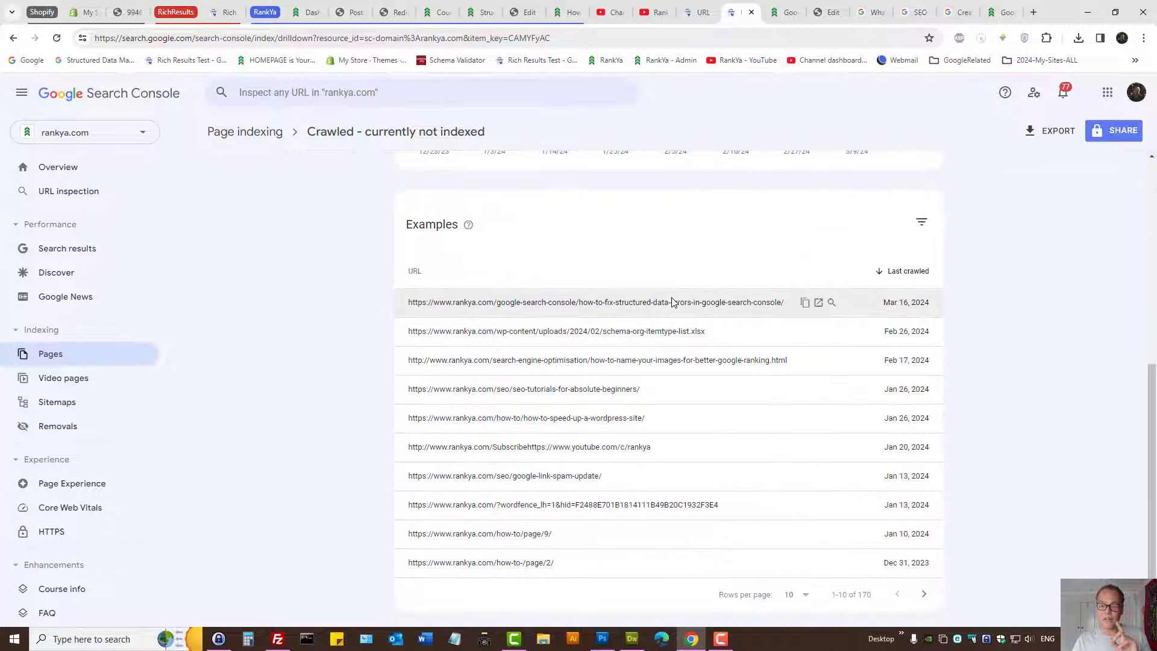
{"action": "scroll", "coordinate": [669, 305], "scroll_direction": "up", "scroll_amount": 3}
{"action": "scroll", "coordinate": [669, 302], "scroll_direction": "down", "scroll_amount": 3}
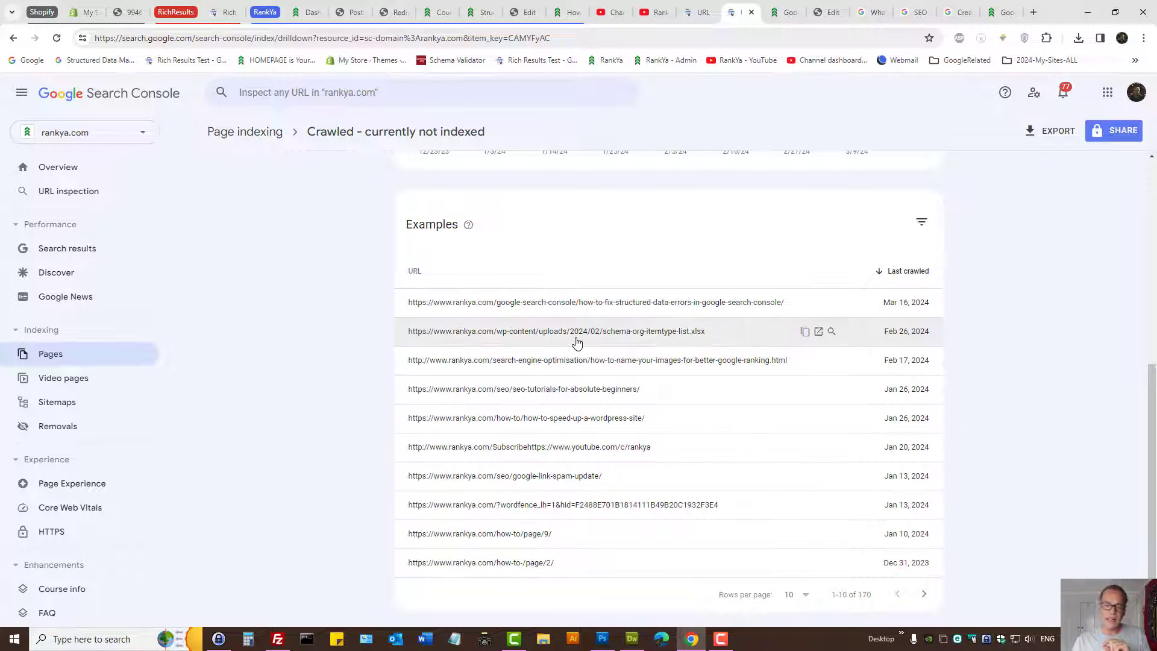
{"action": "left_click_drag", "start_coordinate": [575, 331], "coordinate": [579, 424]}
{"action": "left_click", "coordinate": [580, 423]}
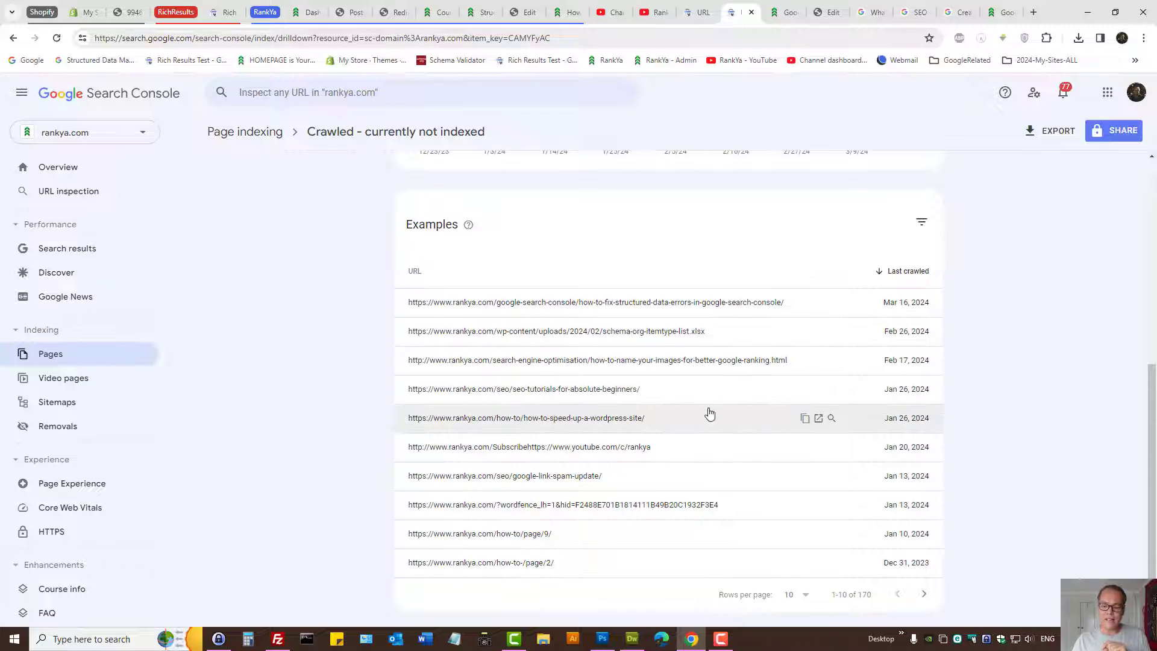
Inspect the how-to-speed-up-a-wordpress-site URL, confirming its Crawled - currently not indexed status.
{"action": "left_click", "coordinate": [568, 418]}
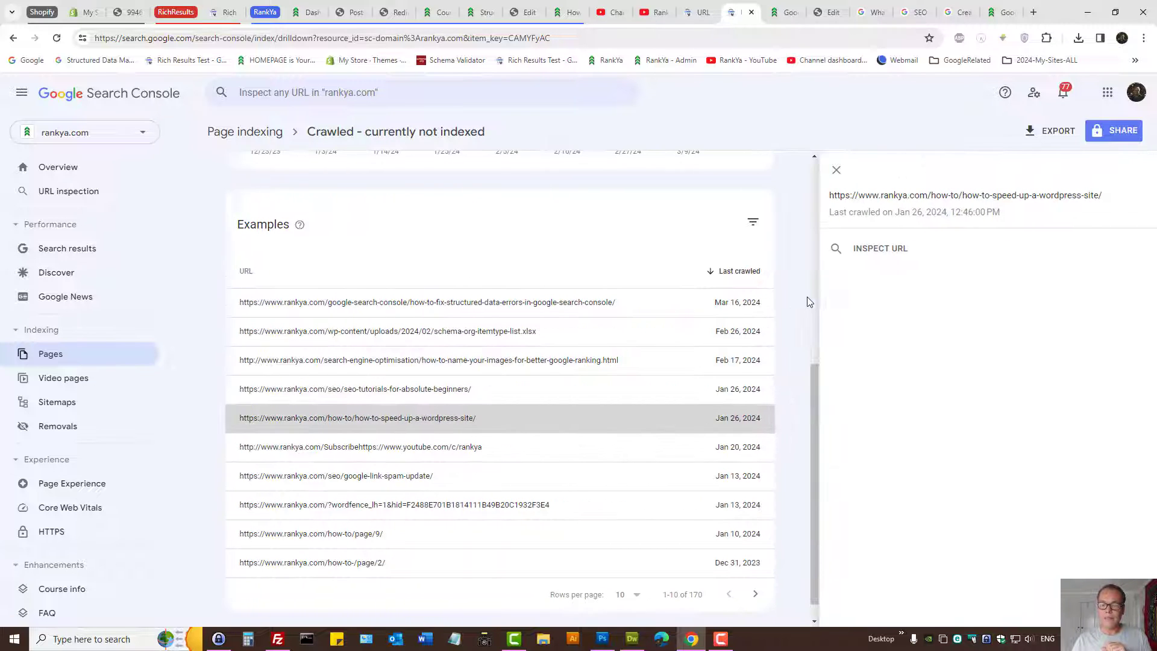
{"action": "left_click", "coordinate": [865, 253]}
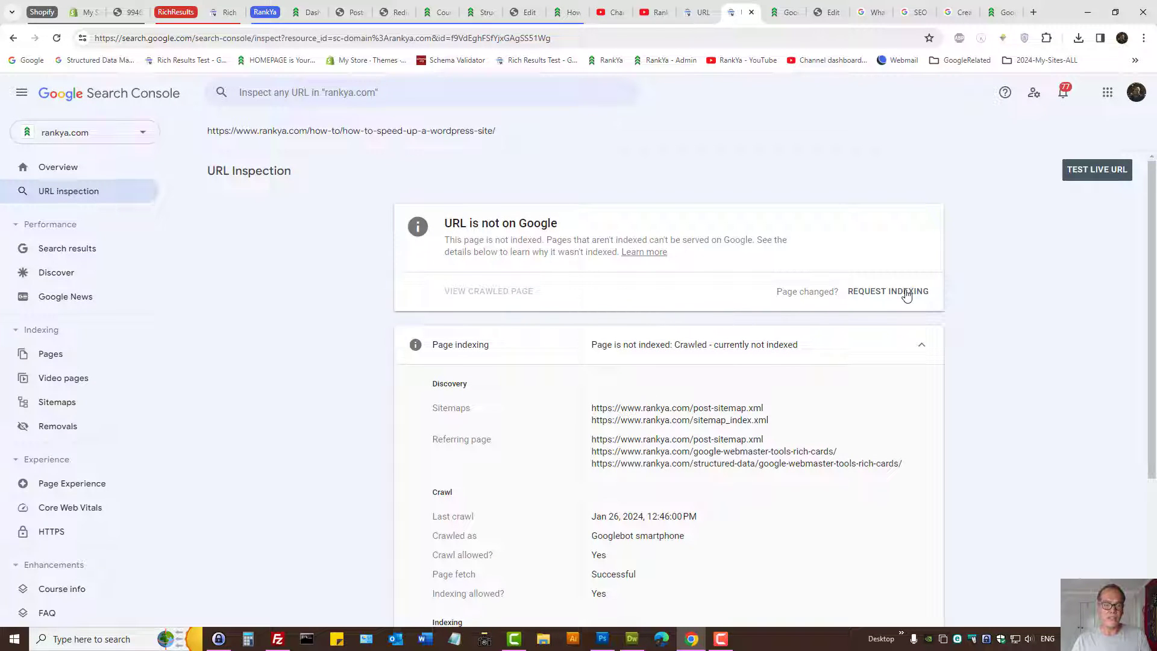
{"action": "left_click_drag", "start_coordinate": [799, 345], "coordinate": [677, 355]}
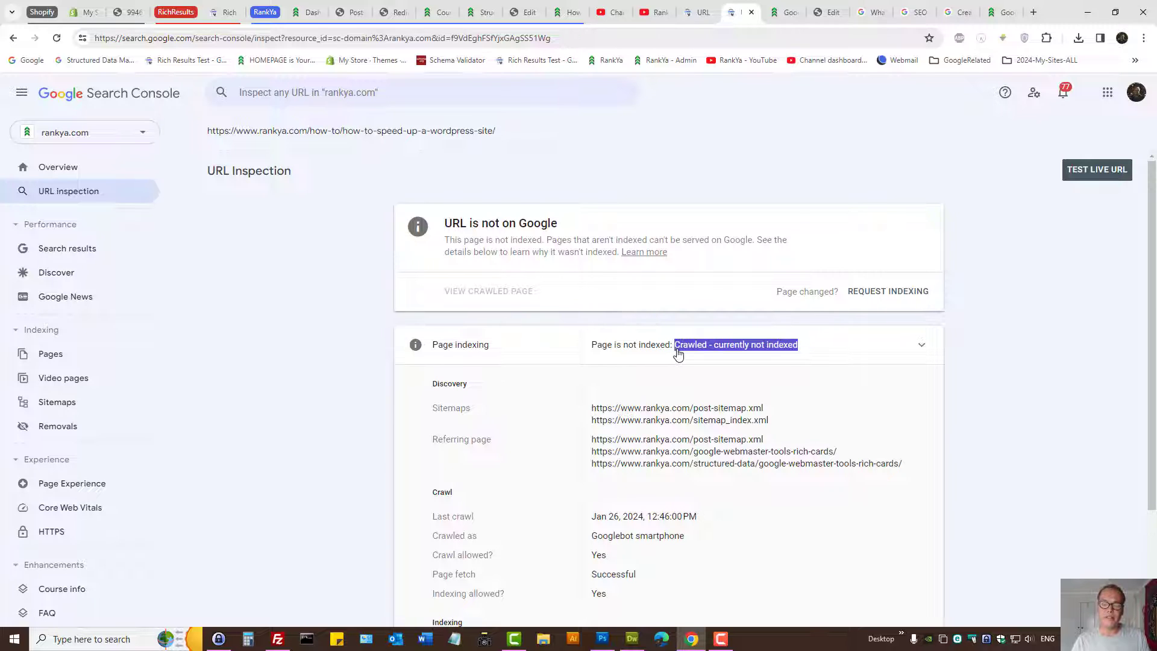
{"action": "left_click", "coordinate": [678, 351]}
{"action": "left_click", "coordinate": [730, 346]}
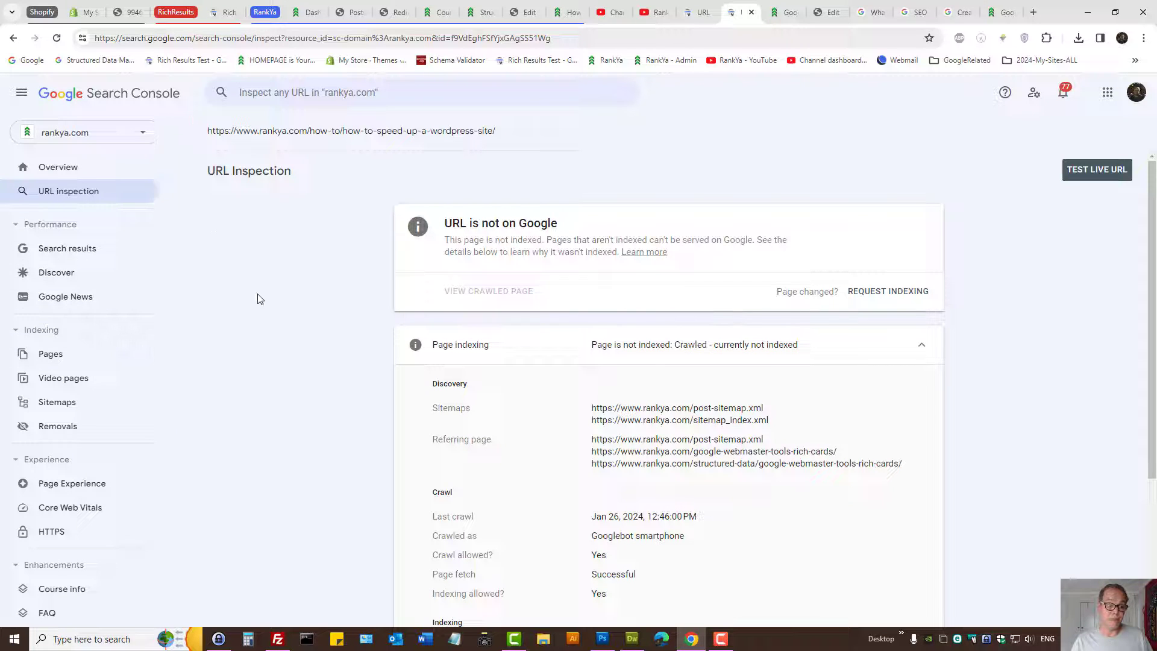
In the Page indexing report, note Google systems as the reason's source, then view the core update post.
{"action": "left_click", "coordinate": [33, 365]}
{"action": "scroll", "coordinate": [361, 416], "scroll_direction": "down", "scroll_amount": 5}
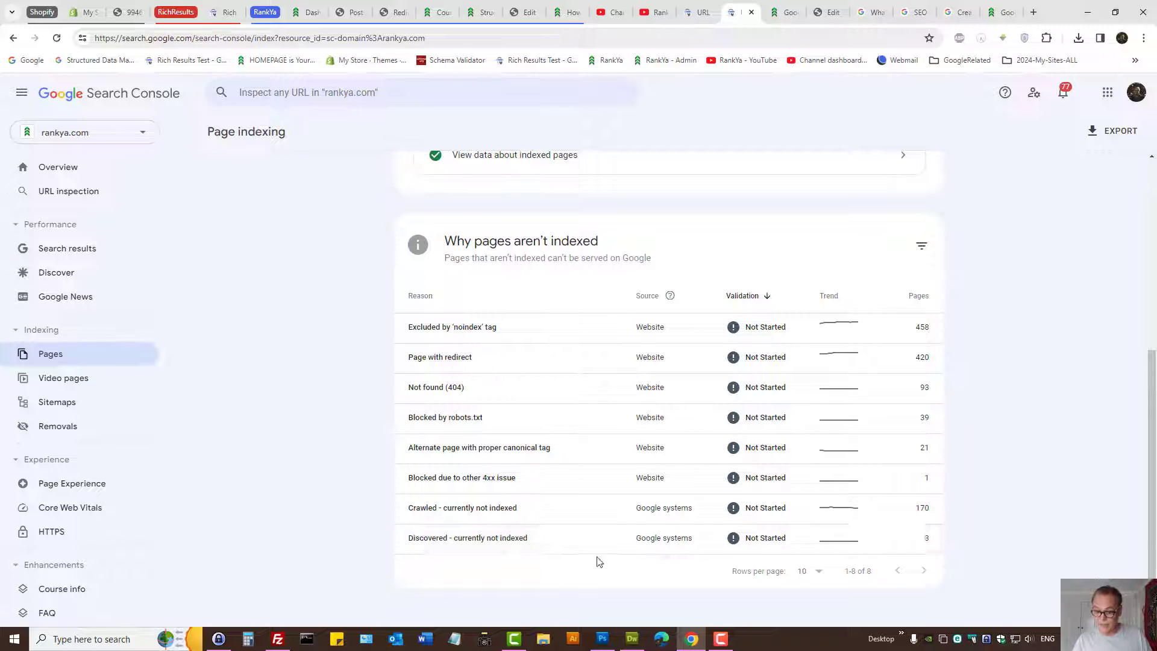
{"action": "left_click_drag", "start_coordinate": [632, 539], "coordinate": [703, 555]}
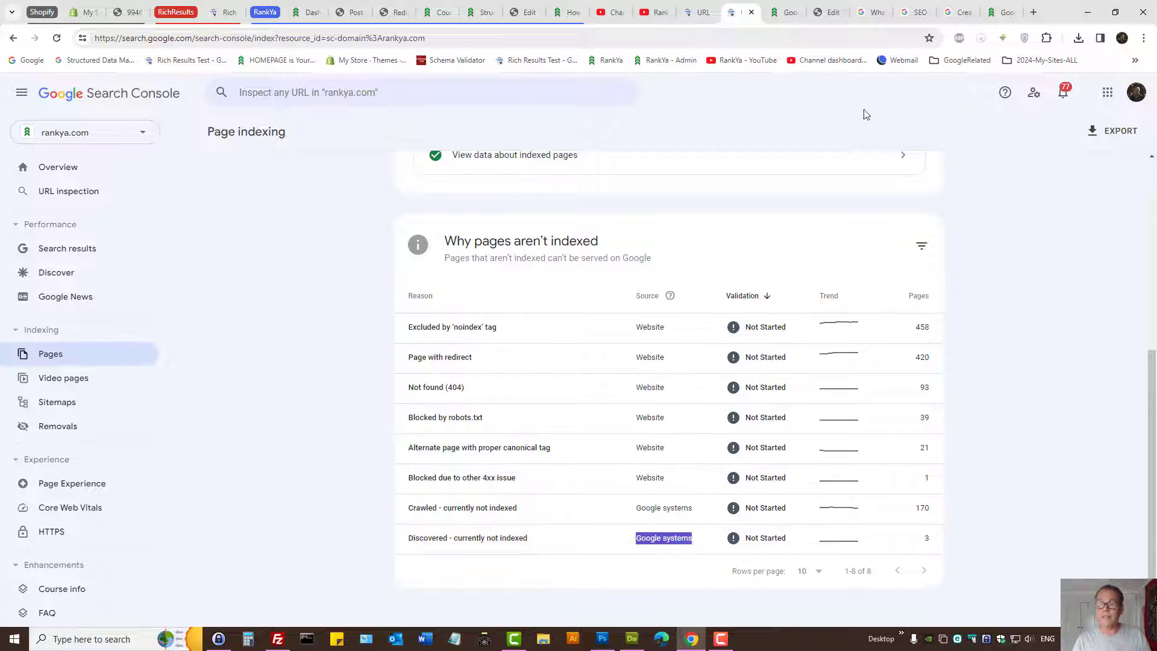
{"action": "left_click", "coordinate": [871, 12]}
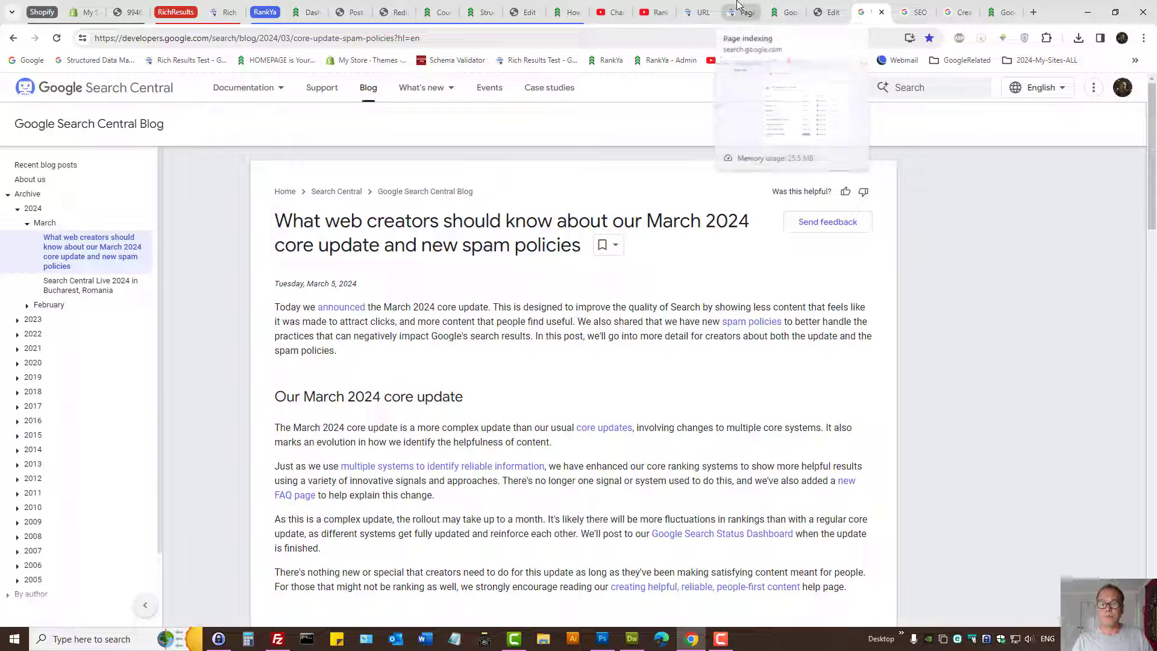
Glance at the people-first content guidelines, then return to the live Google Link Spam Update post.
{"action": "left_click", "coordinate": [784, 12]}
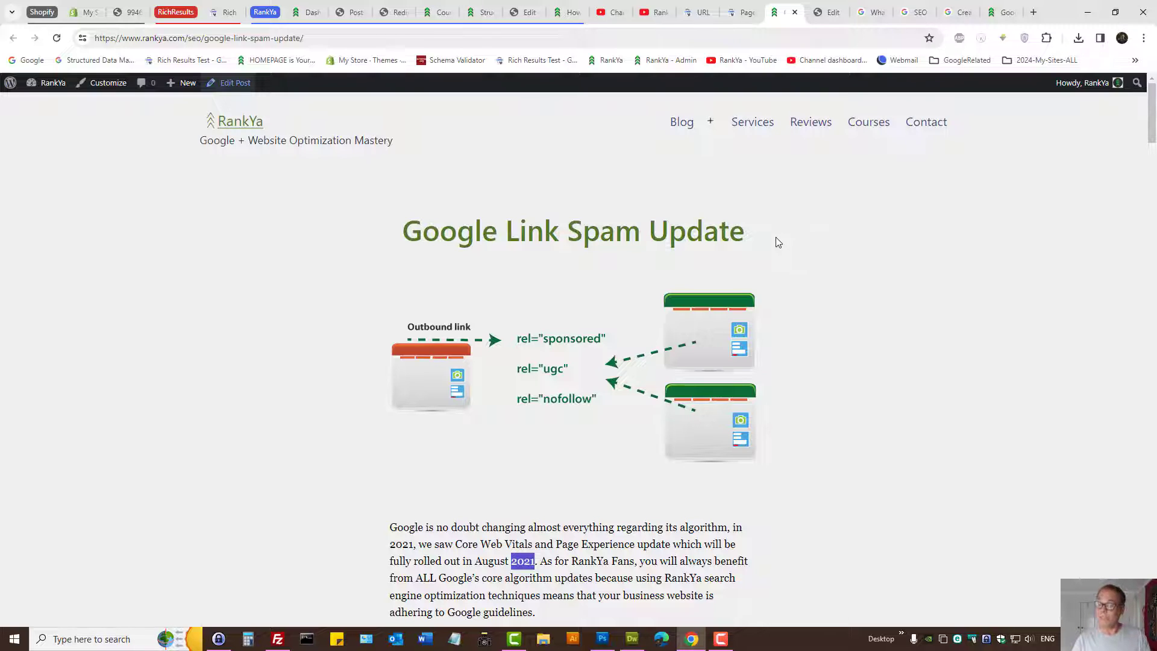
{"action": "left_click", "coordinate": [960, 11]}
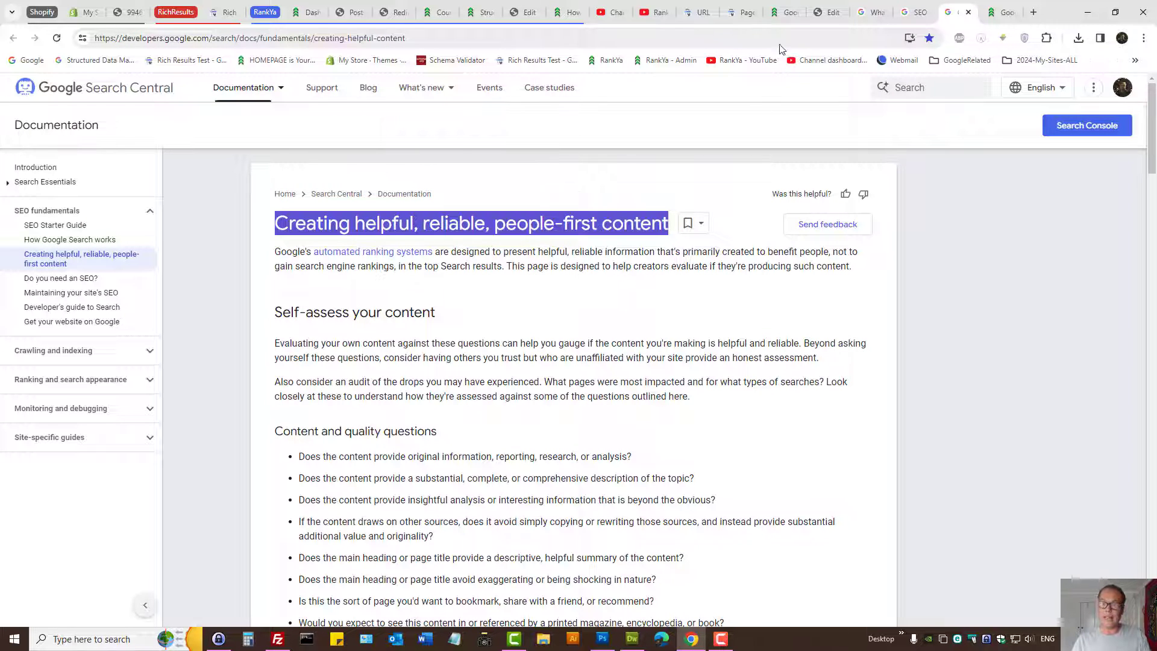
{"action": "left_click", "coordinate": [784, 12]}
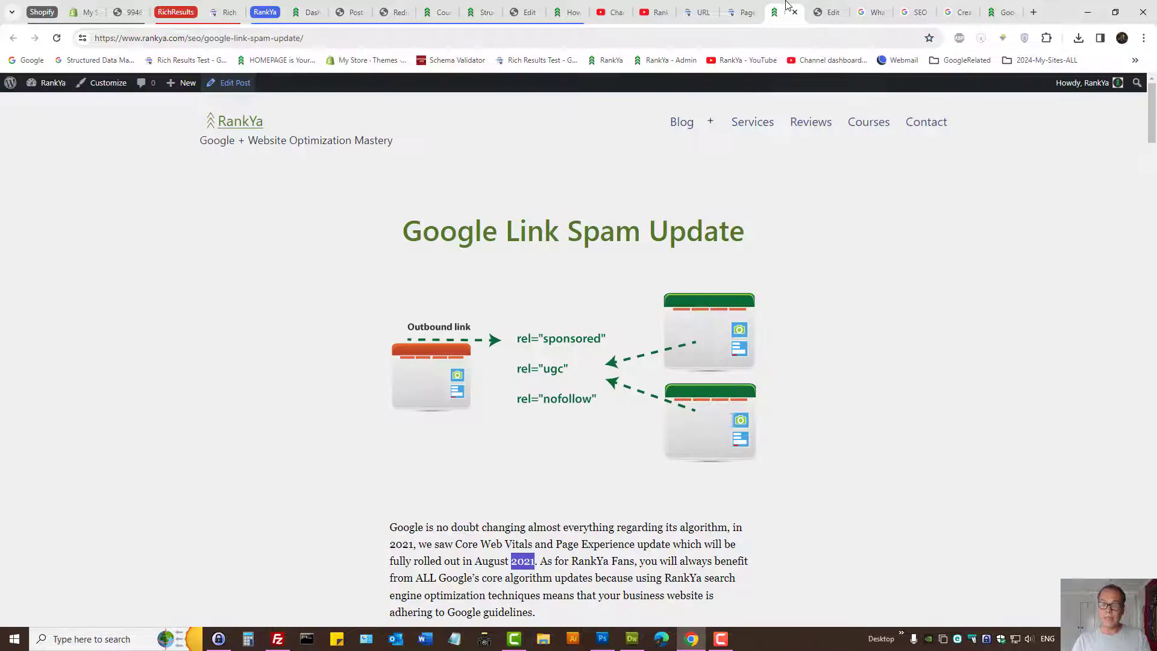
Read through the live post, highlighting its title, the year 2021 and the three rel attribute values.
{"action": "triple_click", "coordinate": [522, 215]}
{"action": "double_click", "coordinate": [525, 565]}
{"action": "scroll", "coordinate": [524, 565], "scroll_direction": "down", "scroll_amount": 20}
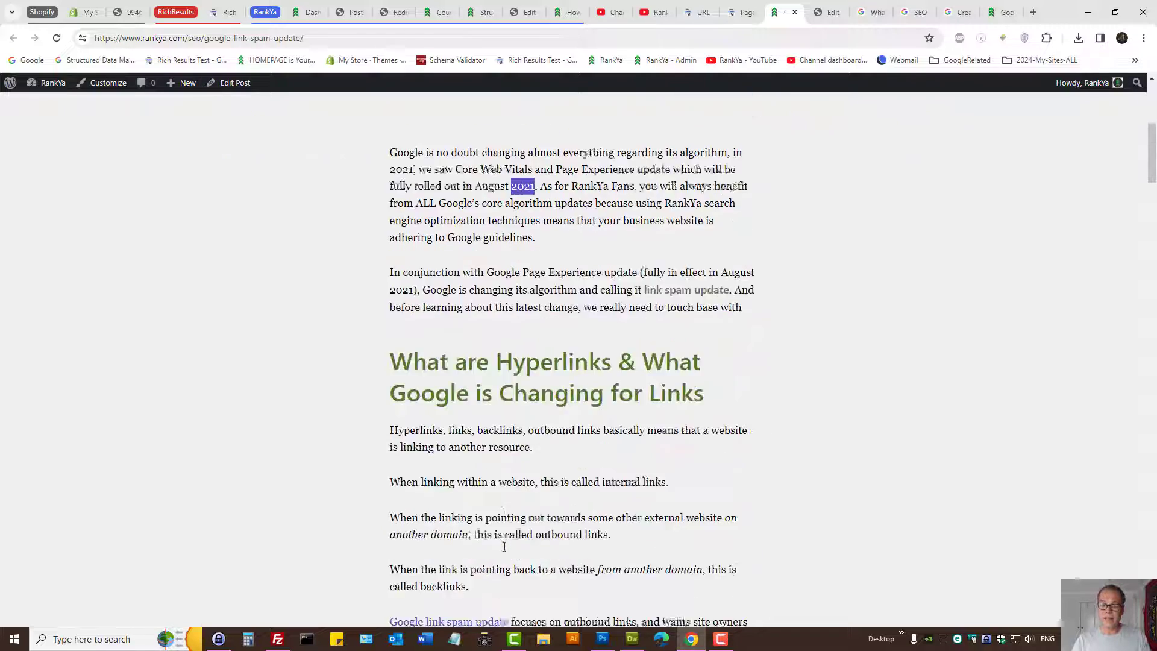
{"action": "scroll", "coordinate": [506, 547], "scroll_direction": "down", "scroll_amount": 18}
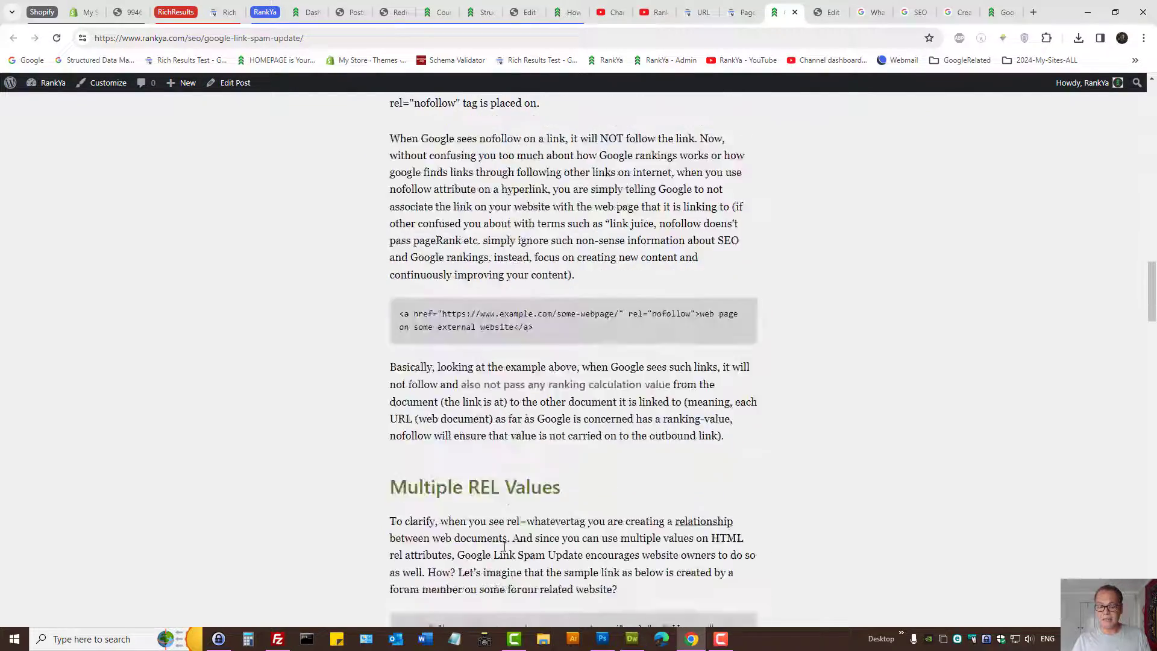
{"action": "scroll", "coordinate": [501, 554], "scroll_direction": "down", "scroll_amount": 15}
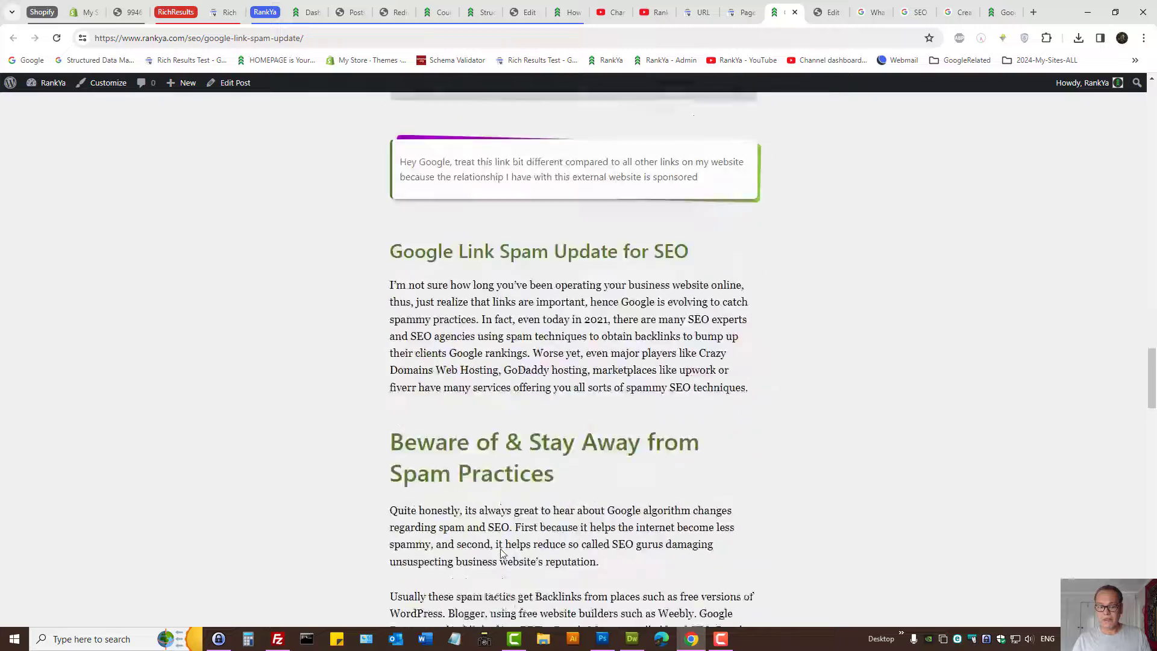
{"action": "scroll", "coordinate": [504, 554], "scroll_direction": "up", "scroll_amount": 20}
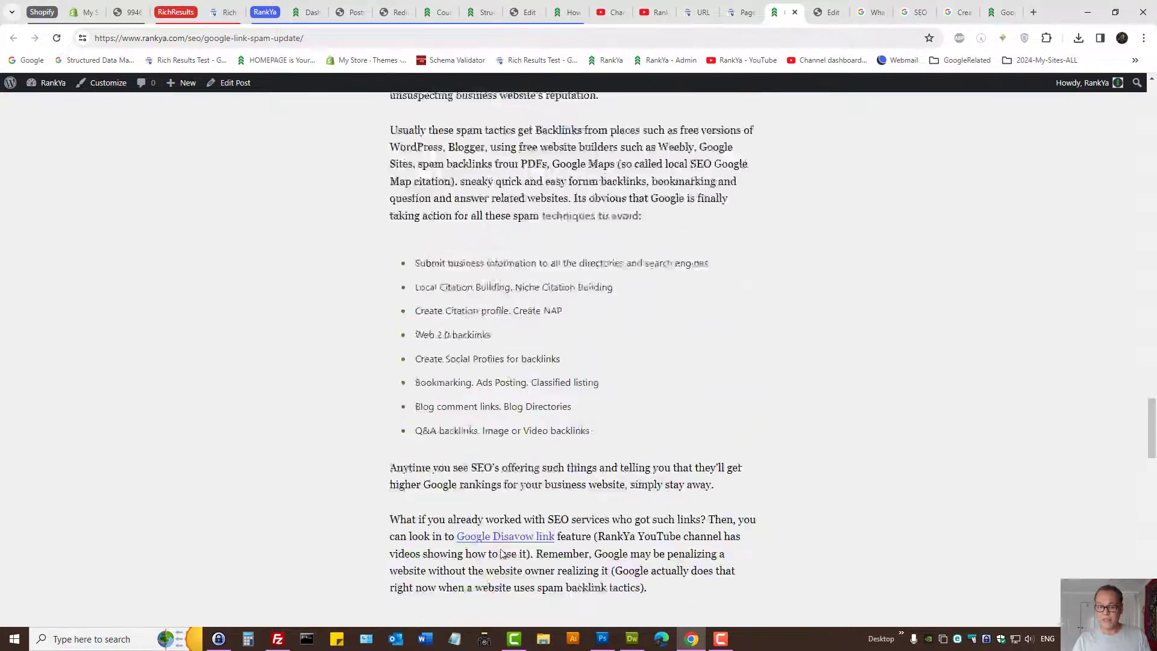
{"action": "scroll", "coordinate": [499, 552], "scroll_direction": "up", "scroll_amount": 7}
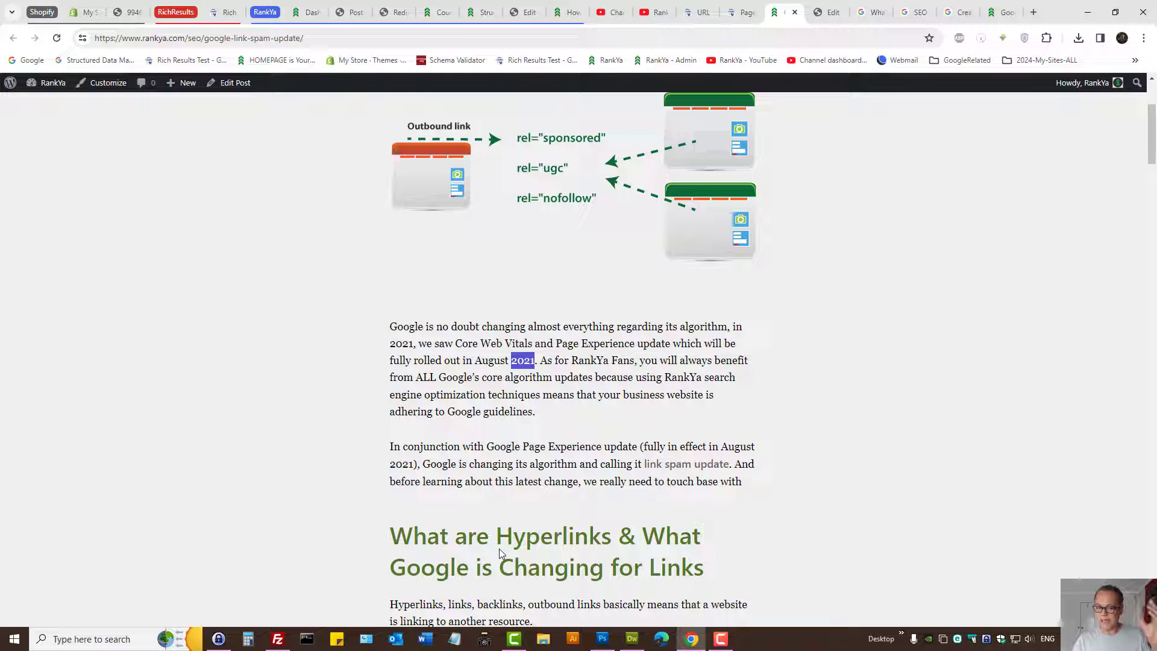
{"action": "scroll", "coordinate": [499, 548], "scroll_direction": "down", "scroll_amount": 3}
{"action": "scroll", "coordinate": [499, 549], "scroll_direction": "down", "scroll_amount": 10}
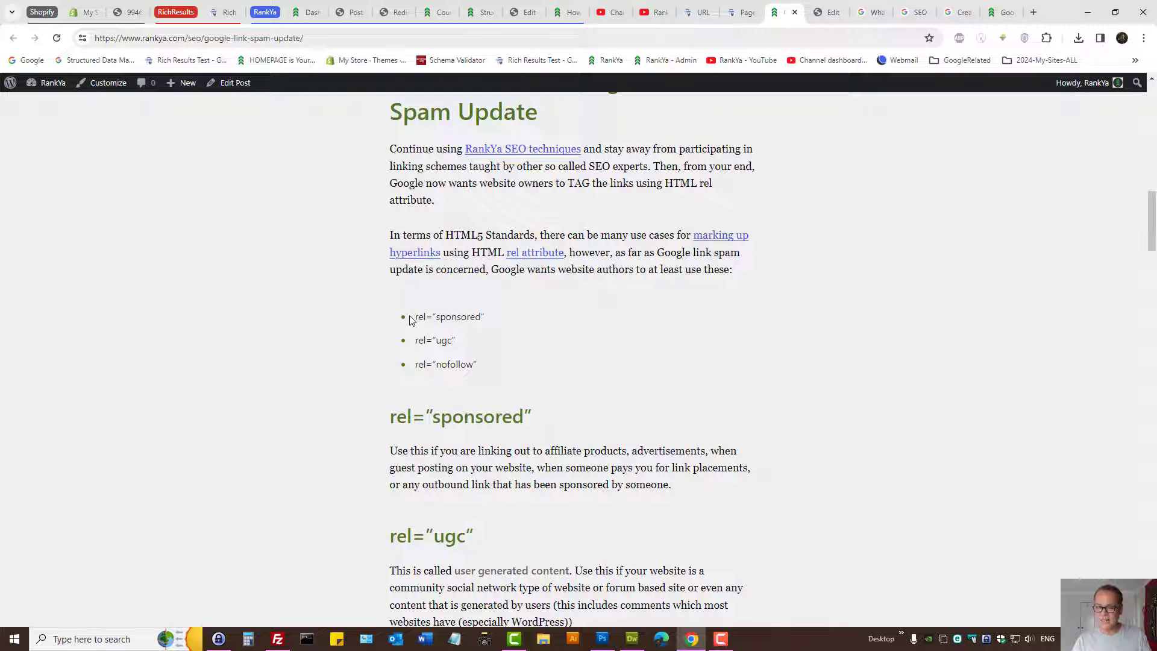
{"action": "left_click_drag", "start_coordinate": [410, 319], "coordinate": [489, 371]}
Reselect the 'Google Link Spam Update' title and go back to its URL Inspection result.
{"action": "scroll", "coordinate": [638, 404], "scroll_direction": "up", "scroll_amount": 15}
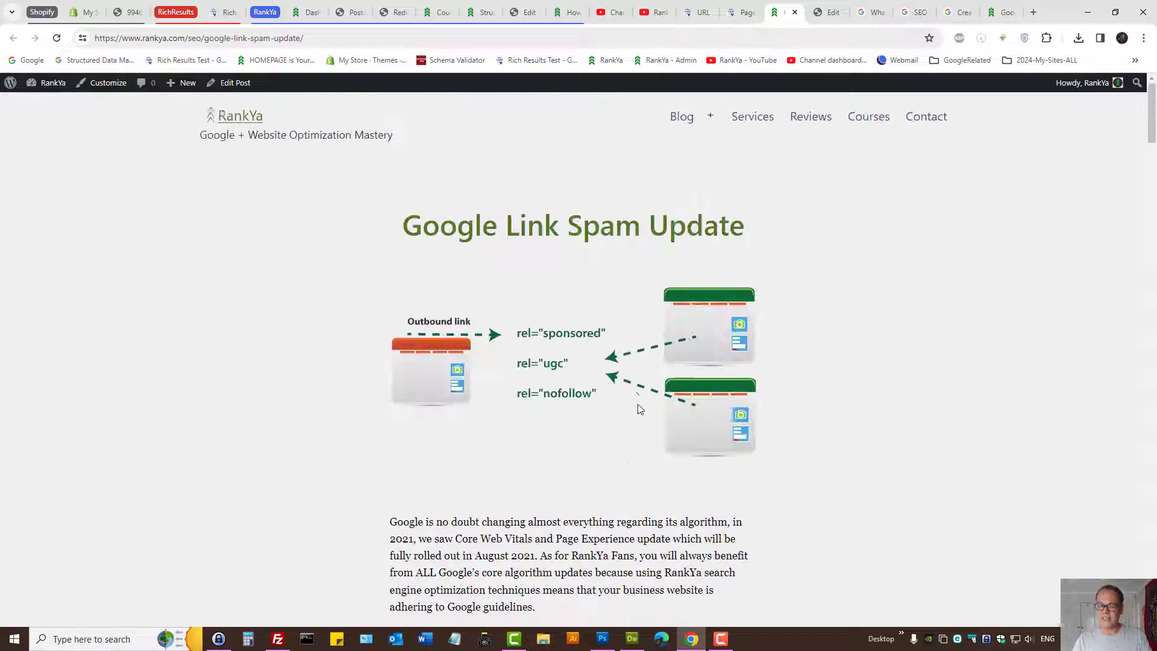
{"action": "left_click_drag", "start_coordinate": [392, 238], "coordinate": [773, 250]}
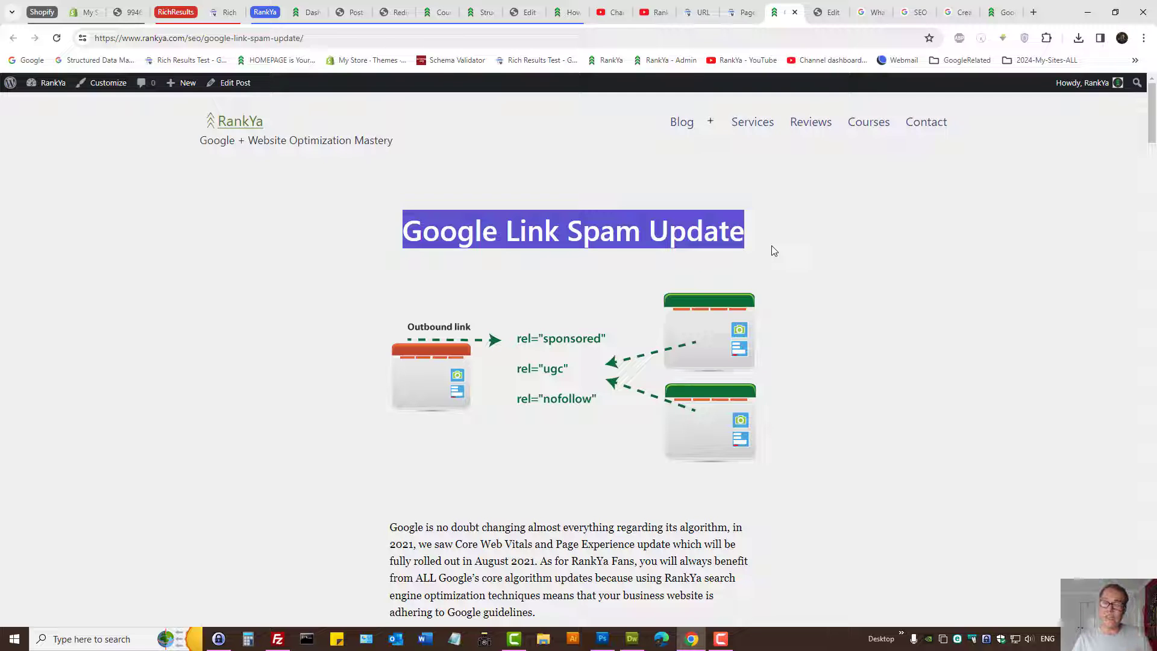
{"action": "left_click", "coordinate": [694, 12]}
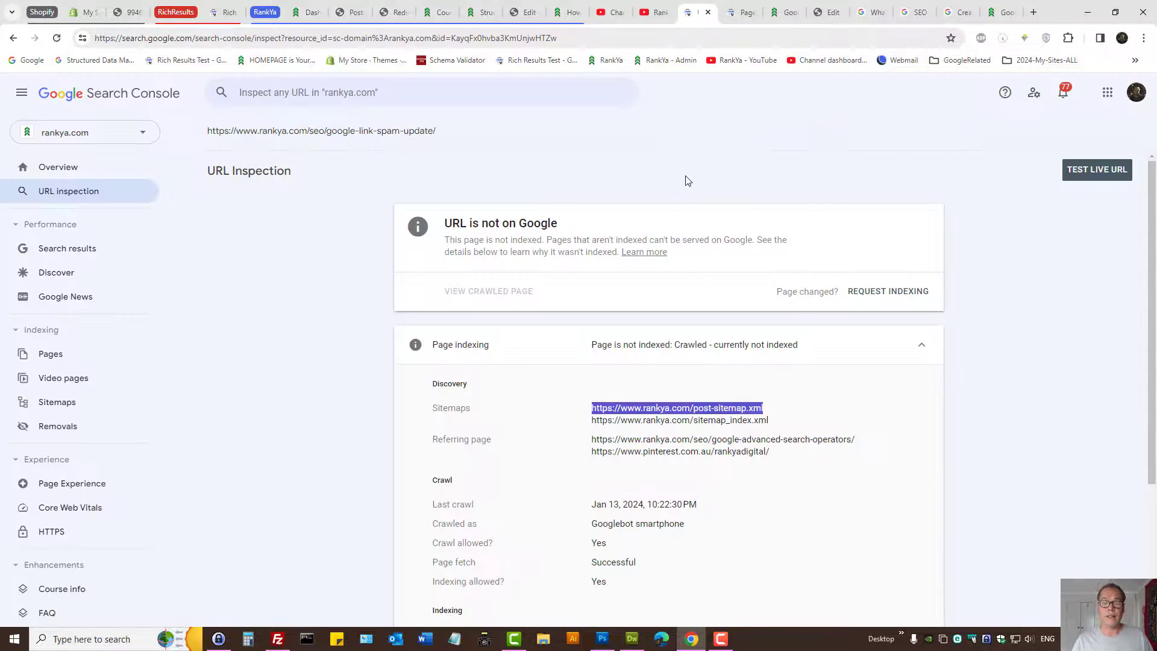